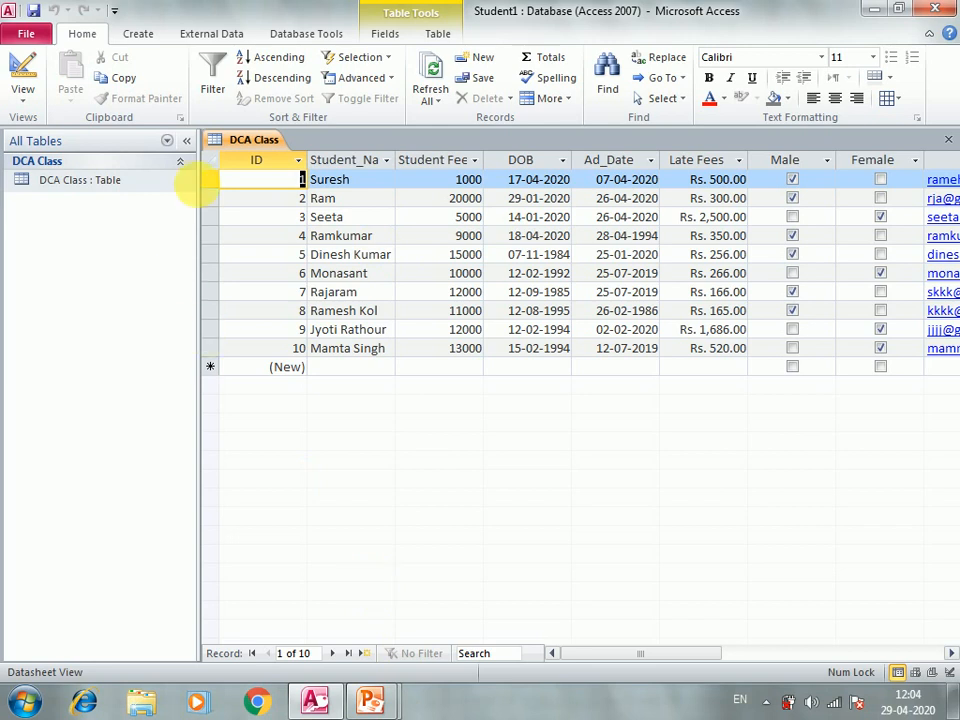
Step: Build DCA Class Query from every DCA Class table field with the Simple Query Wizard, opening it in Design view
{"action": "left_click", "coordinate": [145, 36]}
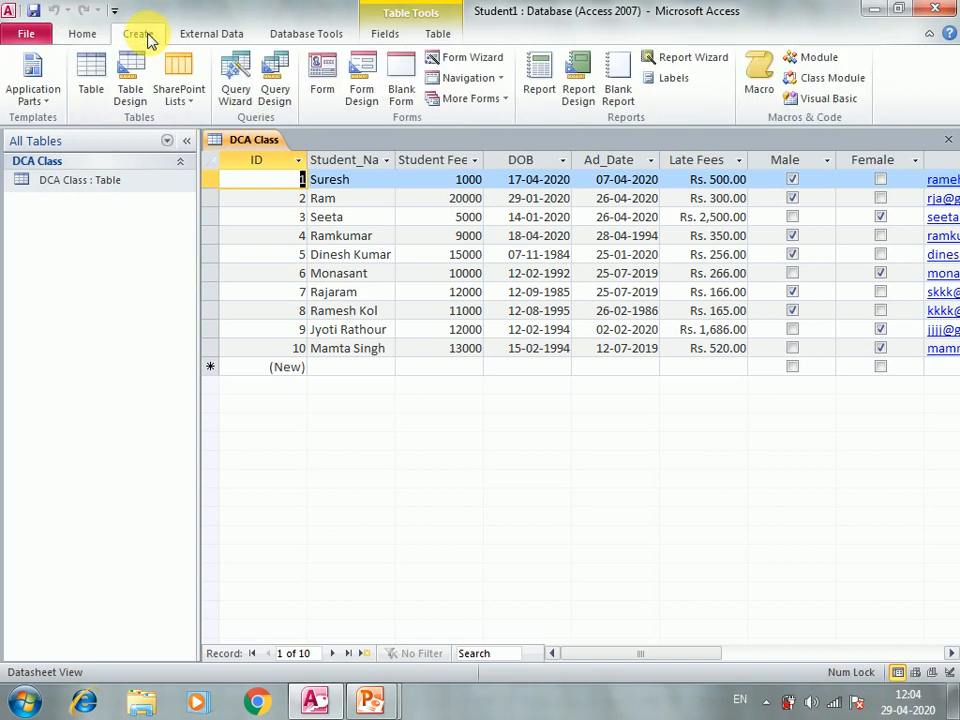
{"action": "left_click", "coordinate": [227, 82]}
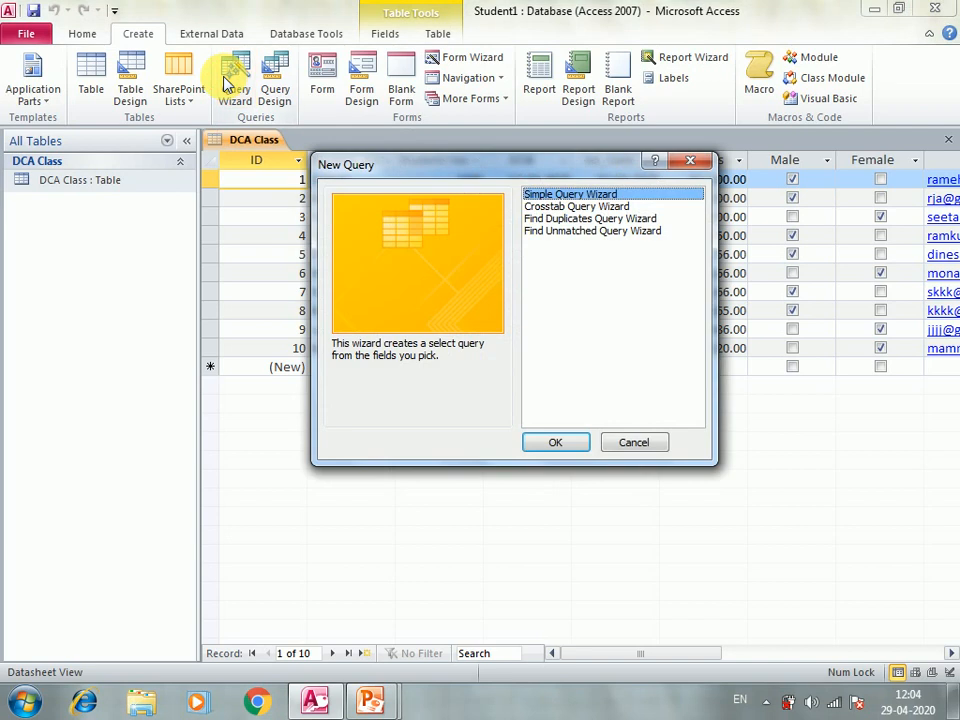
{"action": "left_click", "coordinate": [555, 448]}
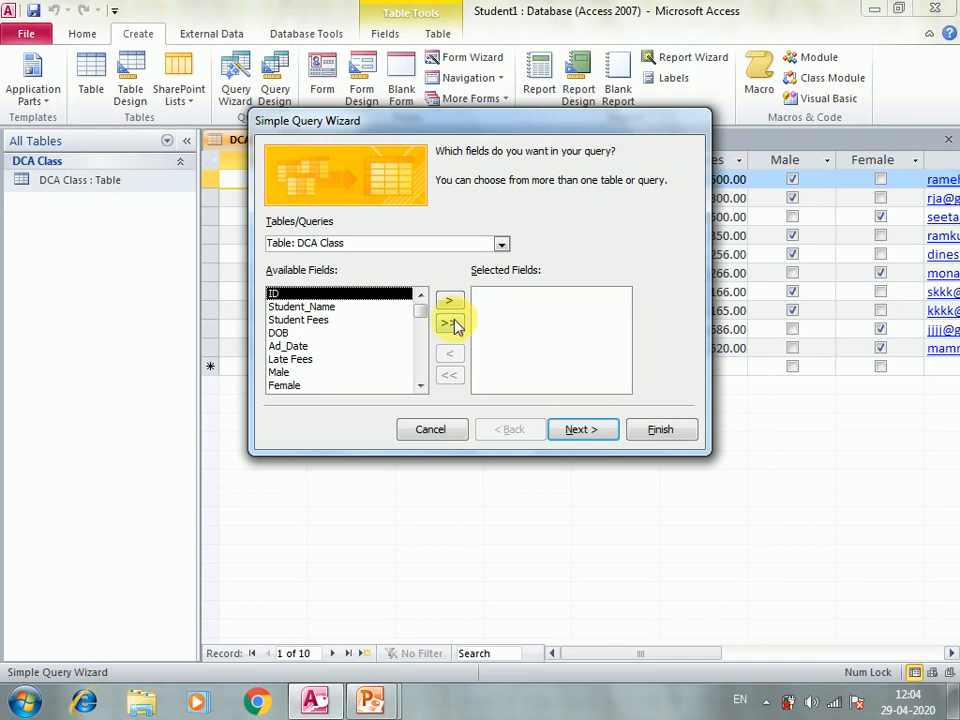
{"action": "left_click", "coordinate": [452, 323]}
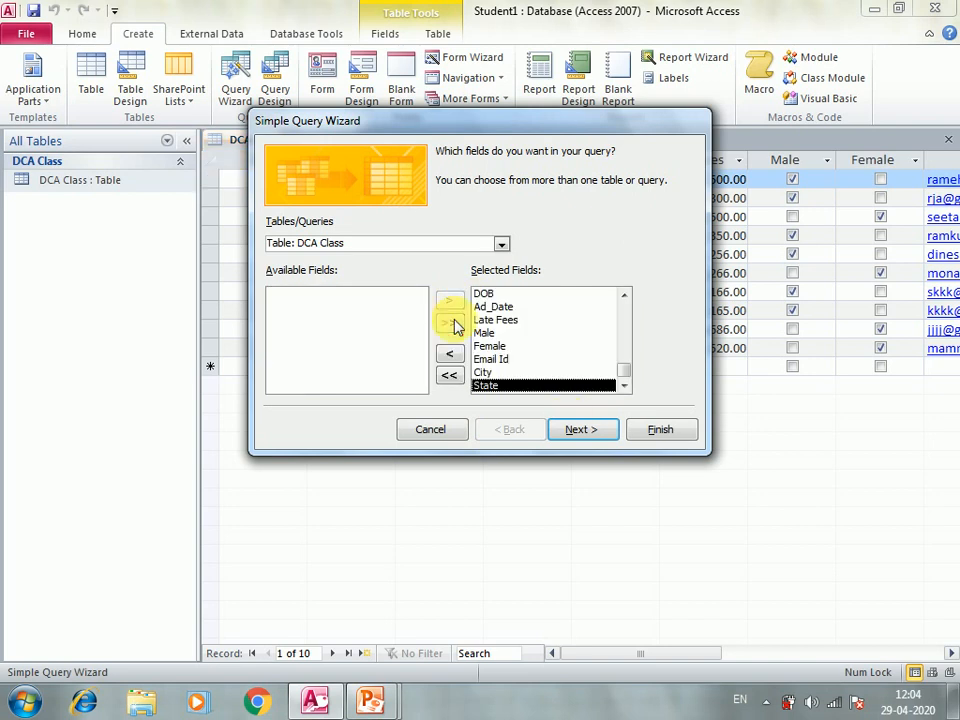
{"action": "left_click", "coordinate": [572, 428]}
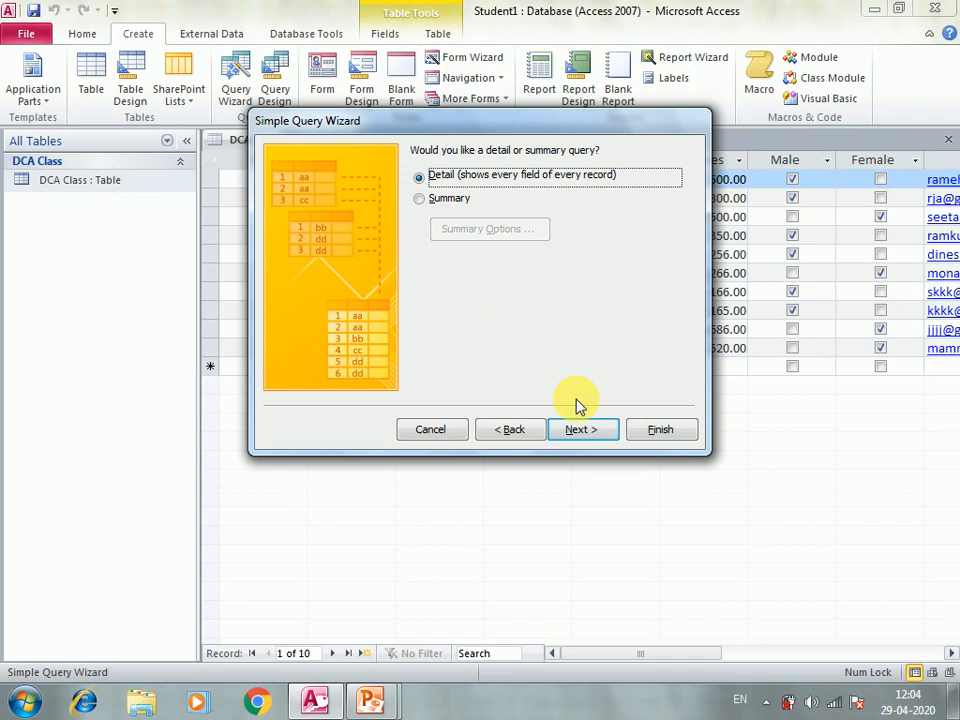
{"action": "left_click", "coordinate": [574, 429]}
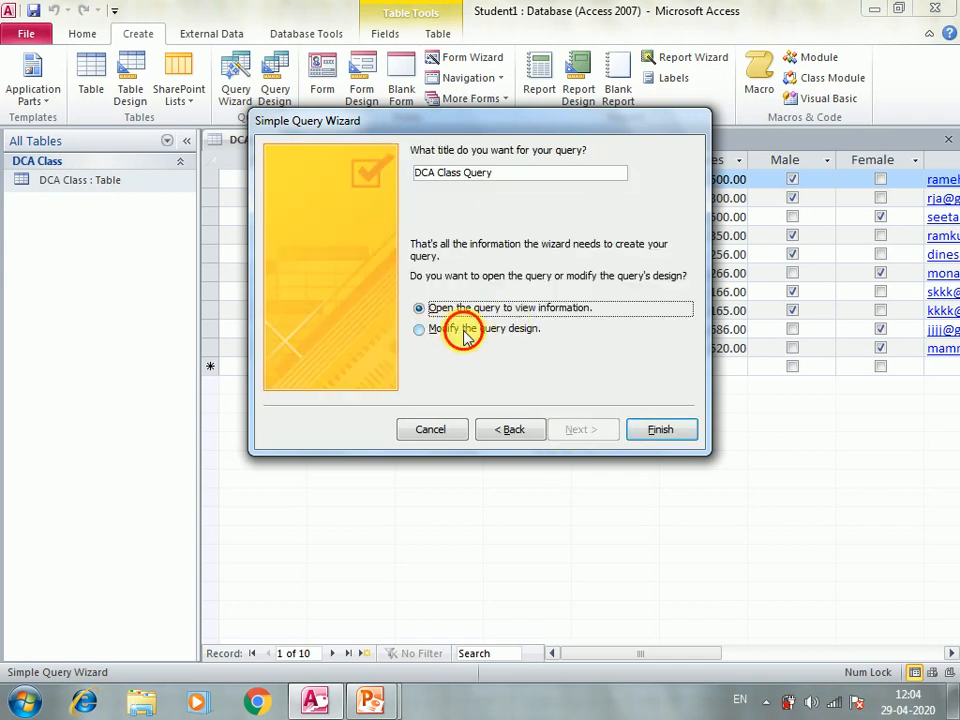
{"action": "left_click", "coordinate": [465, 331]}
{"action": "left_click", "coordinate": [652, 428]}
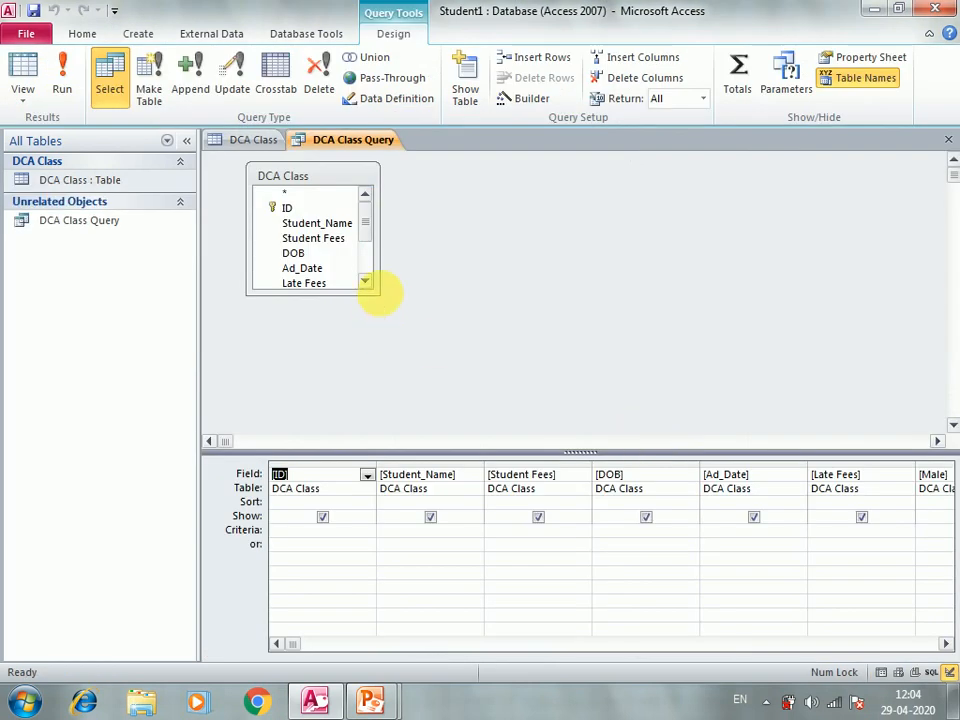
Step: Resize the DCA Class field list to show its fields and select the Student_Name Criteria cell
{"action": "left_click_drag", "start_coordinate": [380, 296], "coordinate": [511, 364]}
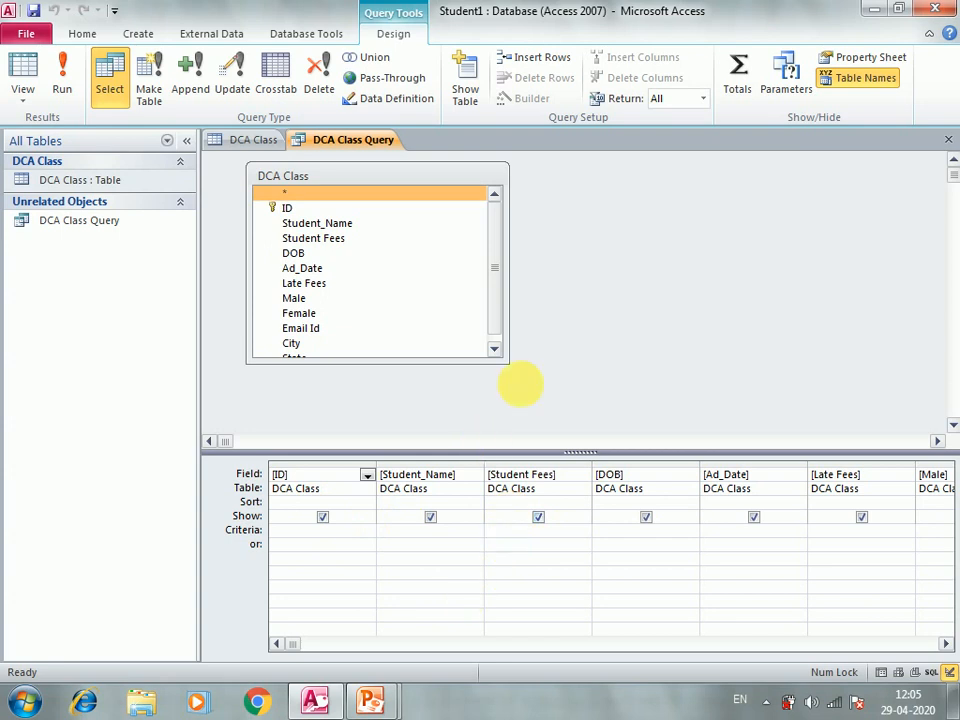
{"action": "left_click_drag", "start_coordinate": [503, 355], "coordinate": [403, 343]}
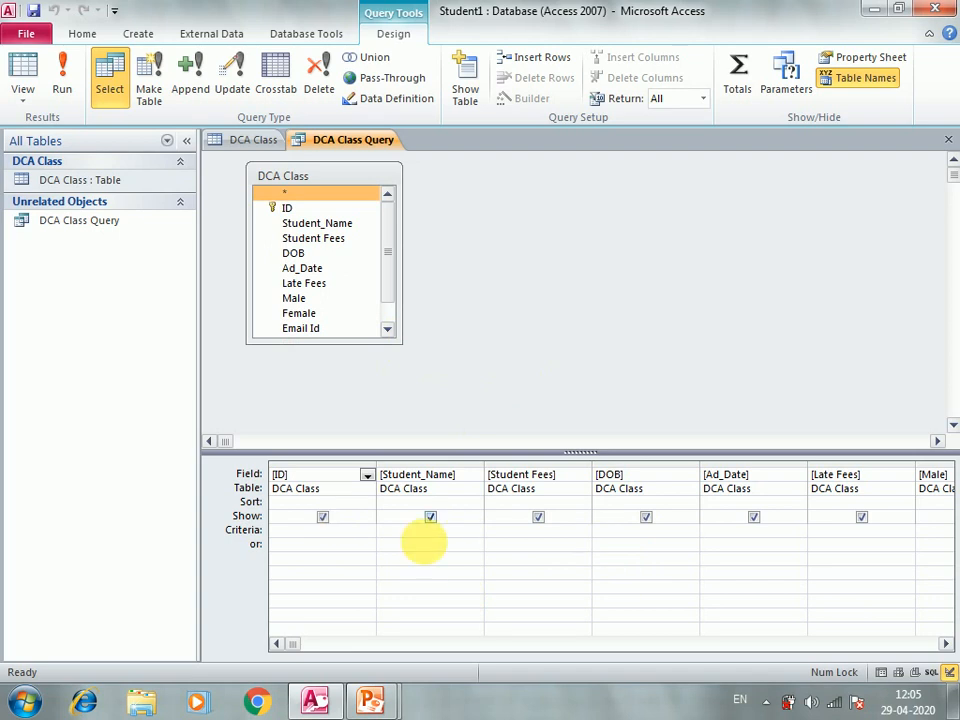
{"action": "left_click", "coordinate": [435, 531]}
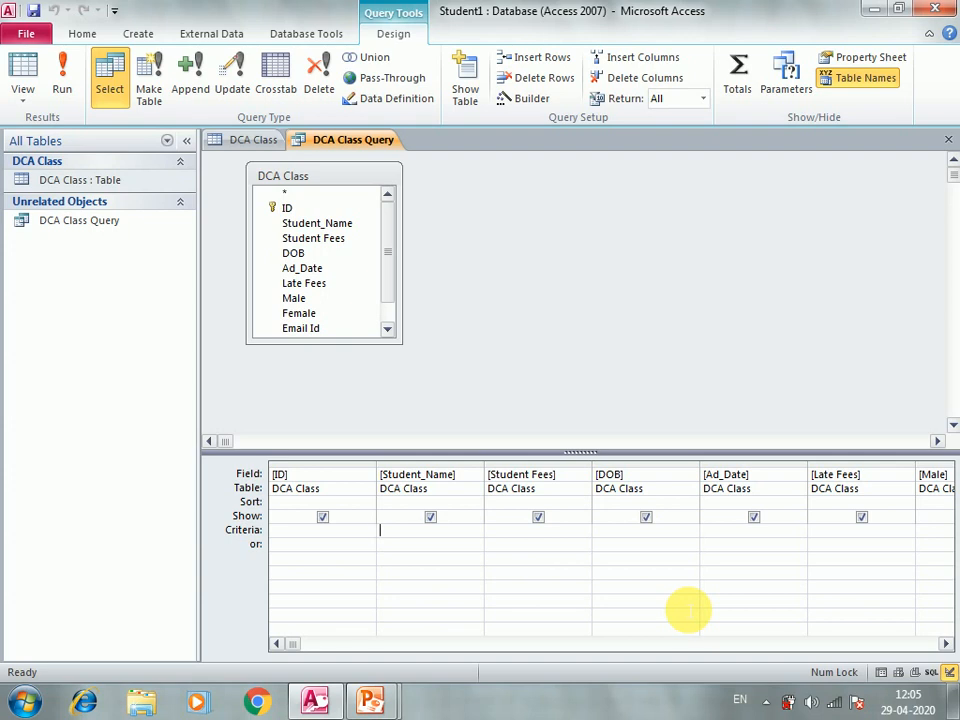
Step: Set the Student_Name criterion to R* and run the query, returning 4 matching students
{"action": "type", "text": "R"}
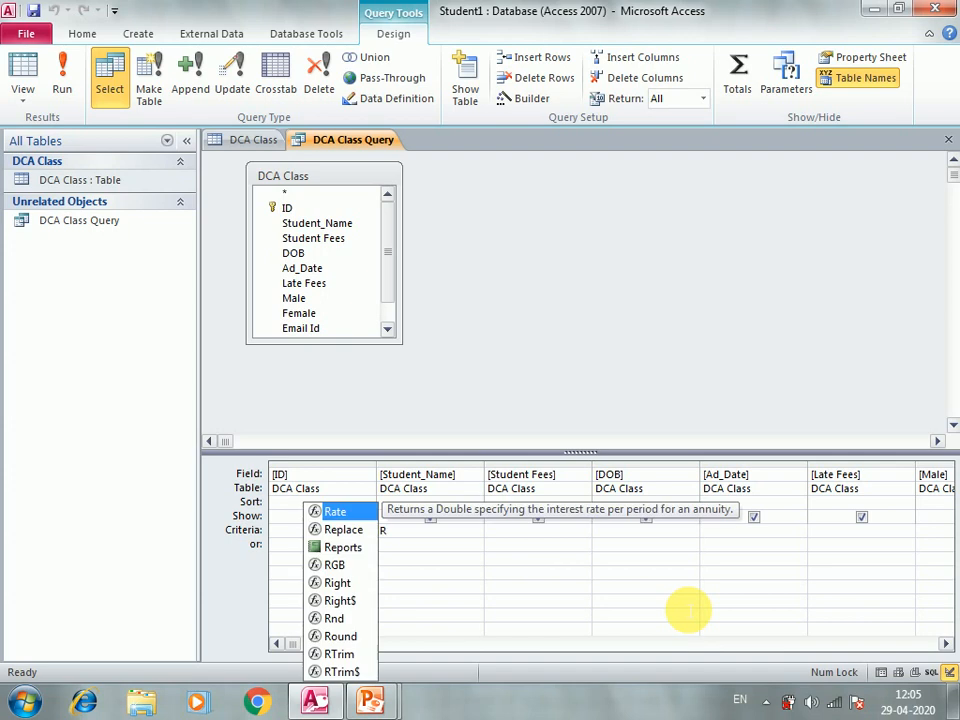
{"action": "type", "text": "*"}
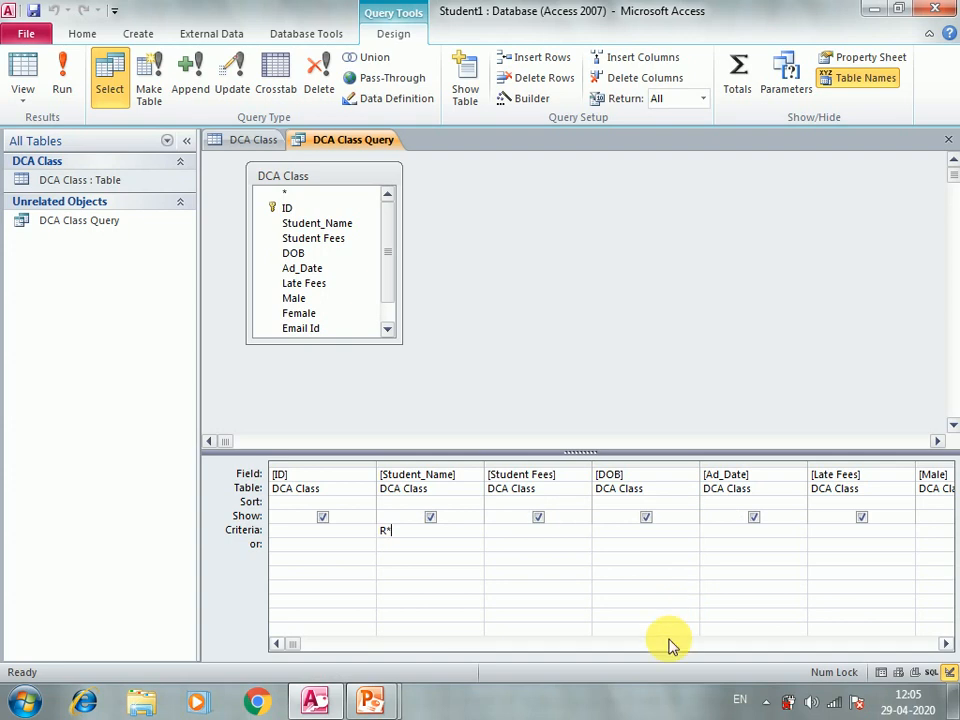
{"action": "key", "text": "Tab"}
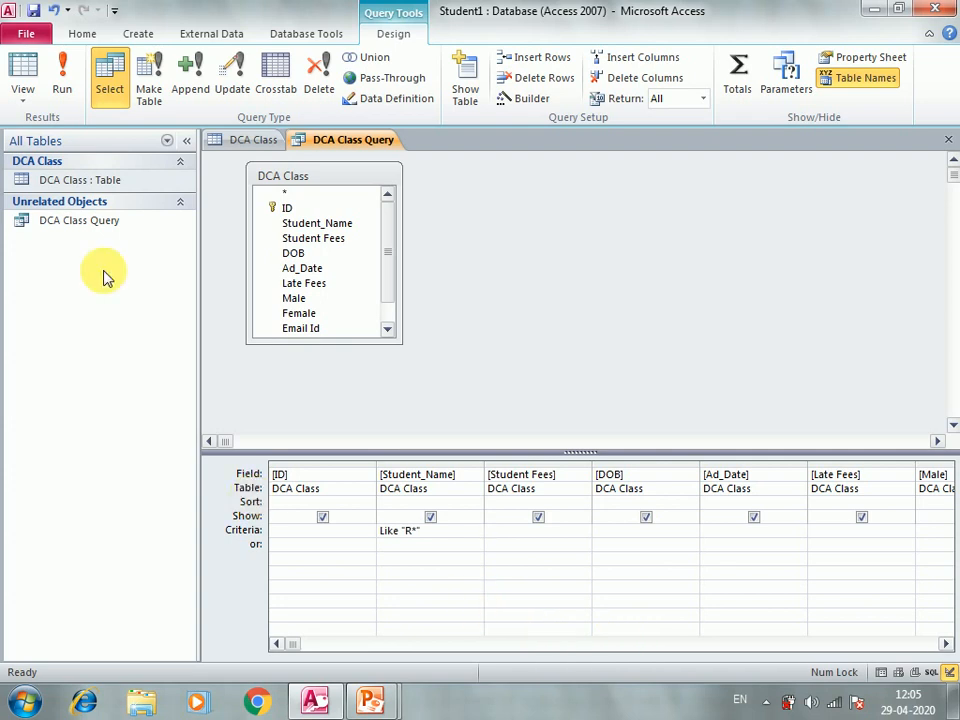
{"action": "double_click", "coordinate": [106, 228]}
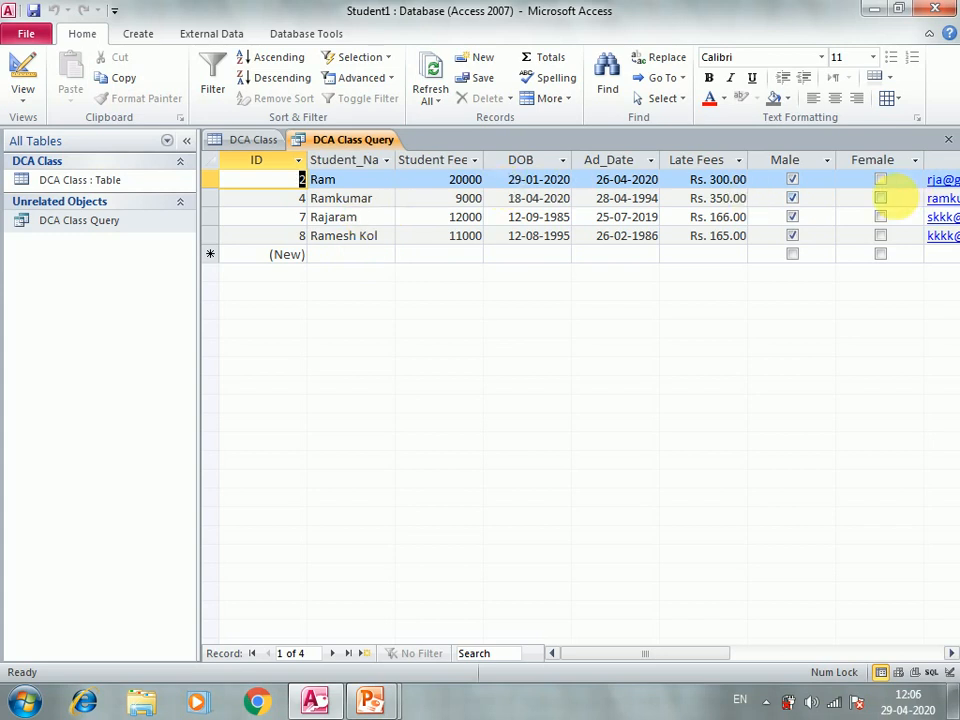
Step: In Design view, untick Show for ID, DOB, Ad_Date, Late Fees and Email Id, then run the query
{"action": "left_click", "coordinate": [124, 222]}
{"action": "right_click", "coordinate": [124, 222]}
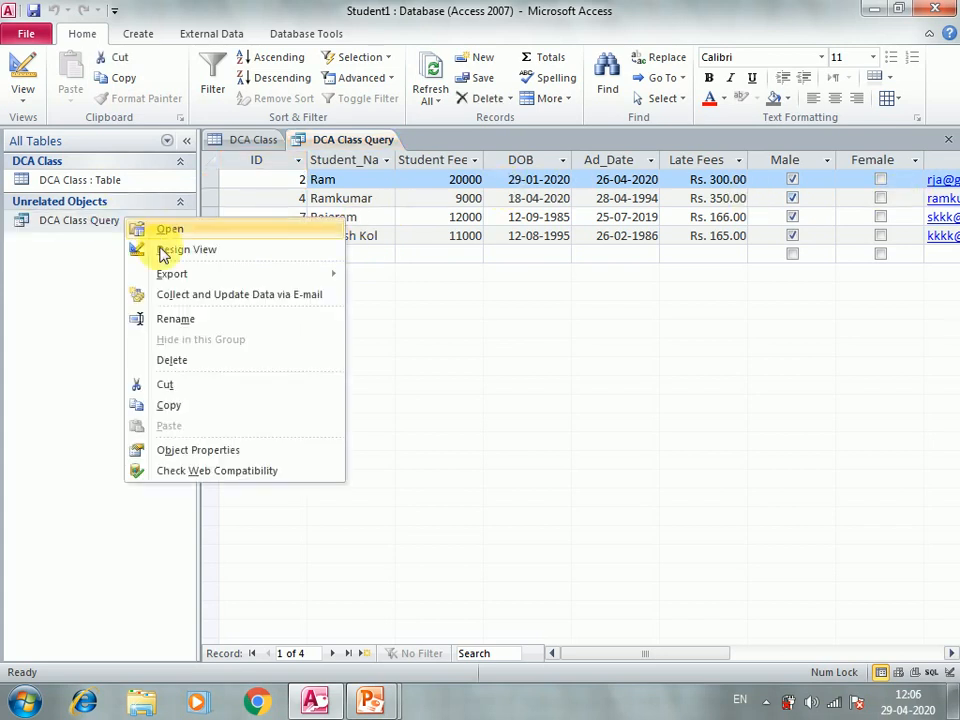
{"action": "left_click", "coordinate": [165, 251]}
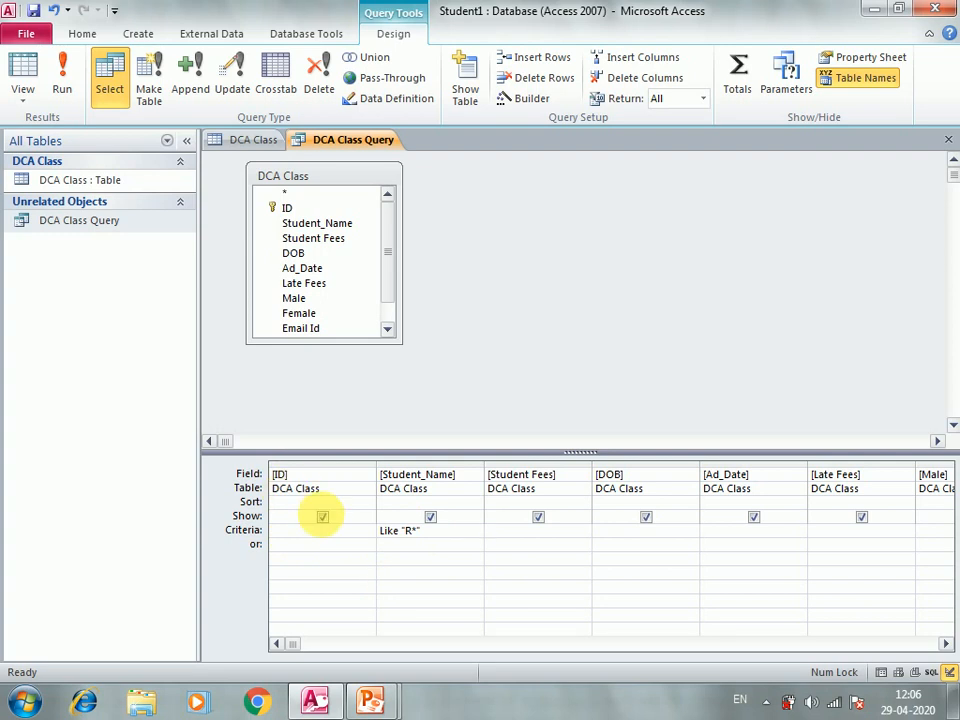
{"action": "left_click", "coordinate": [322, 516]}
{"action": "left_click", "coordinate": [646, 518]}
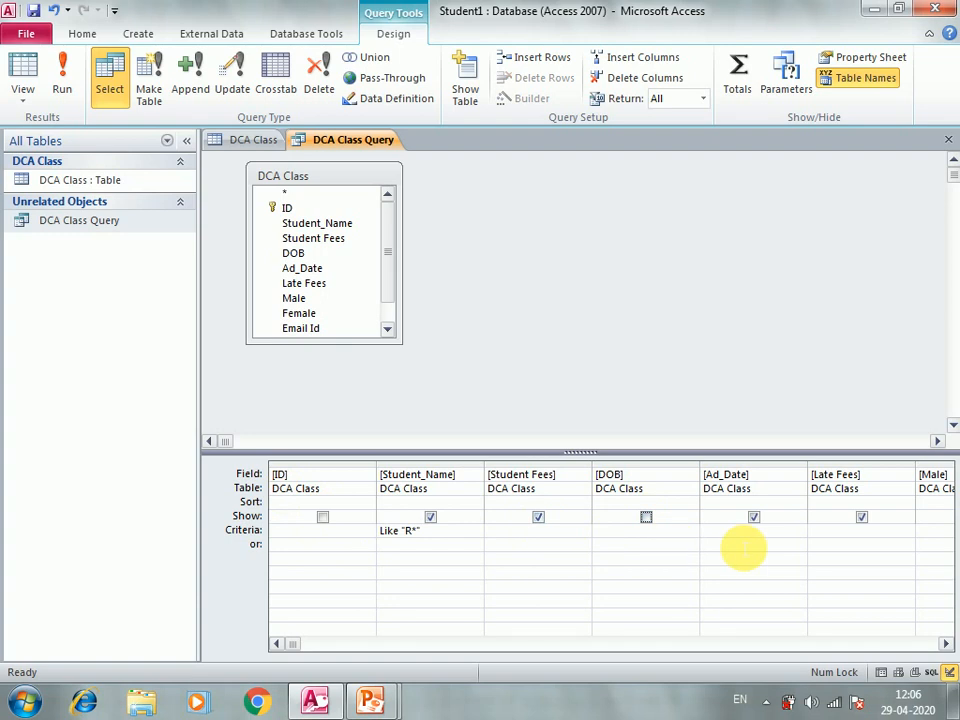
{"action": "left_click", "coordinate": [754, 517]}
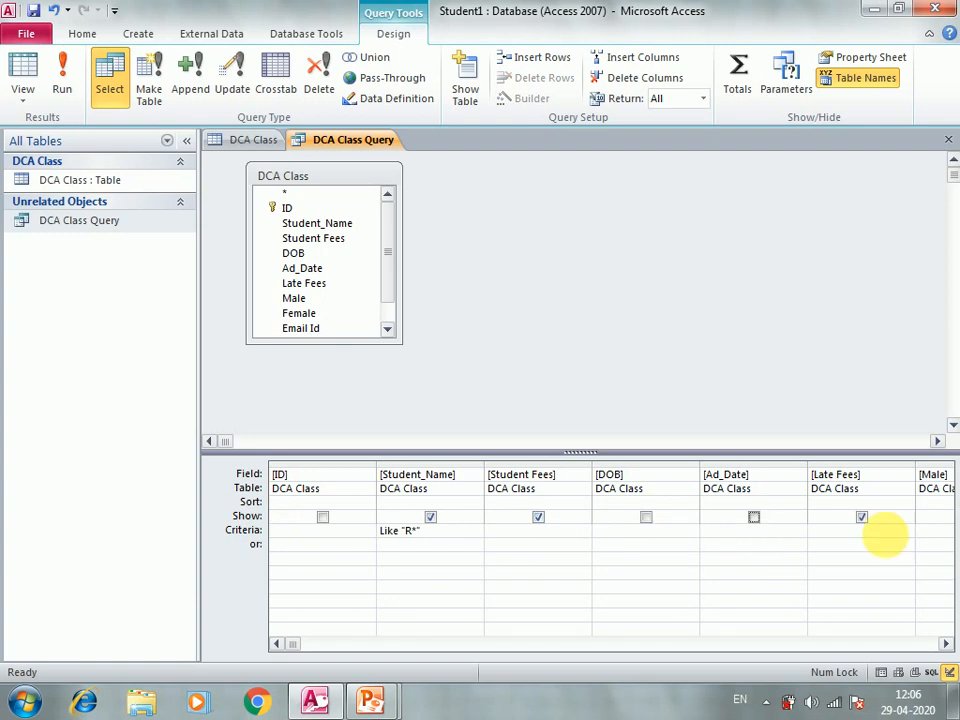
{"action": "left_click", "coordinate": [862, 517]}
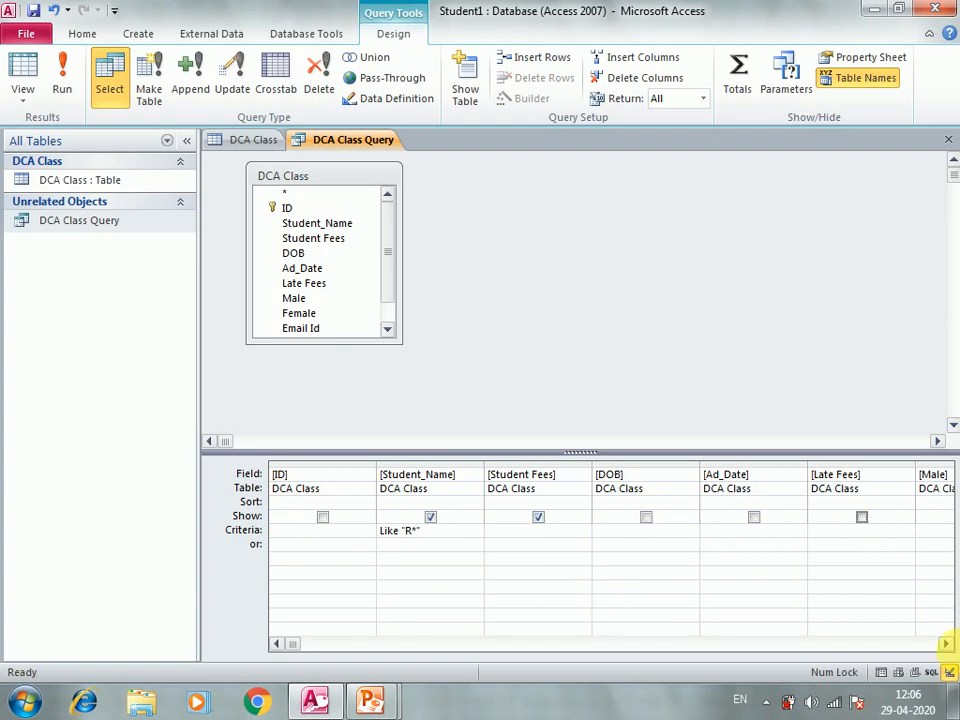
{"action": "left_click", "coordinate": [945, 644]}
{"action": "left_click", "coordinate": [945, 644]}
{"action": "left_click", "coordinate": [945, 644]}
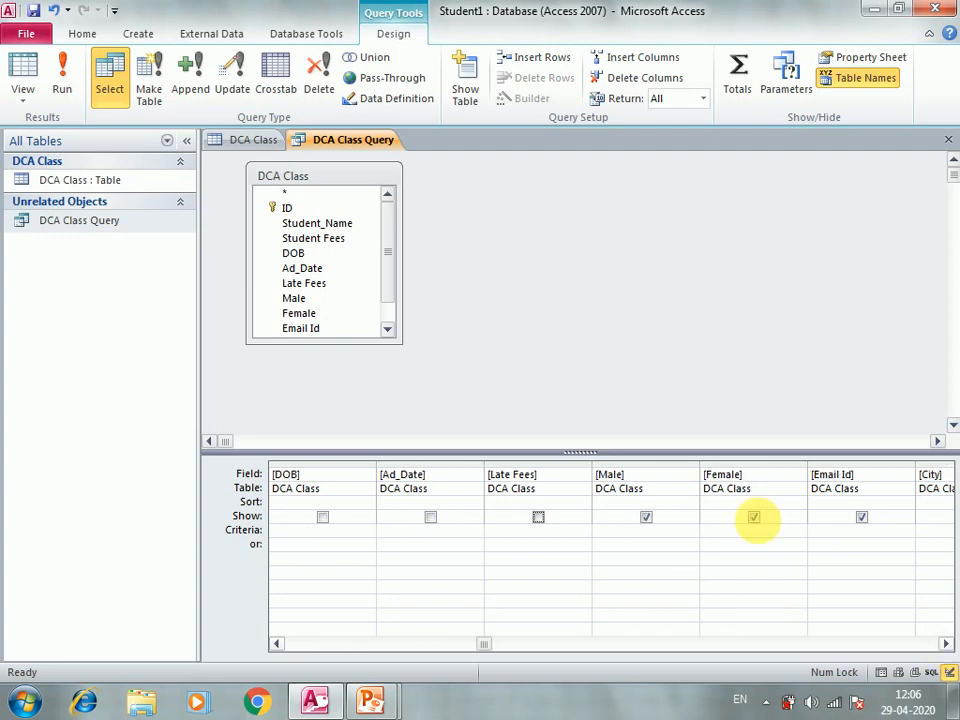
{"action": "left_click", "coordinate": [862, 517]}
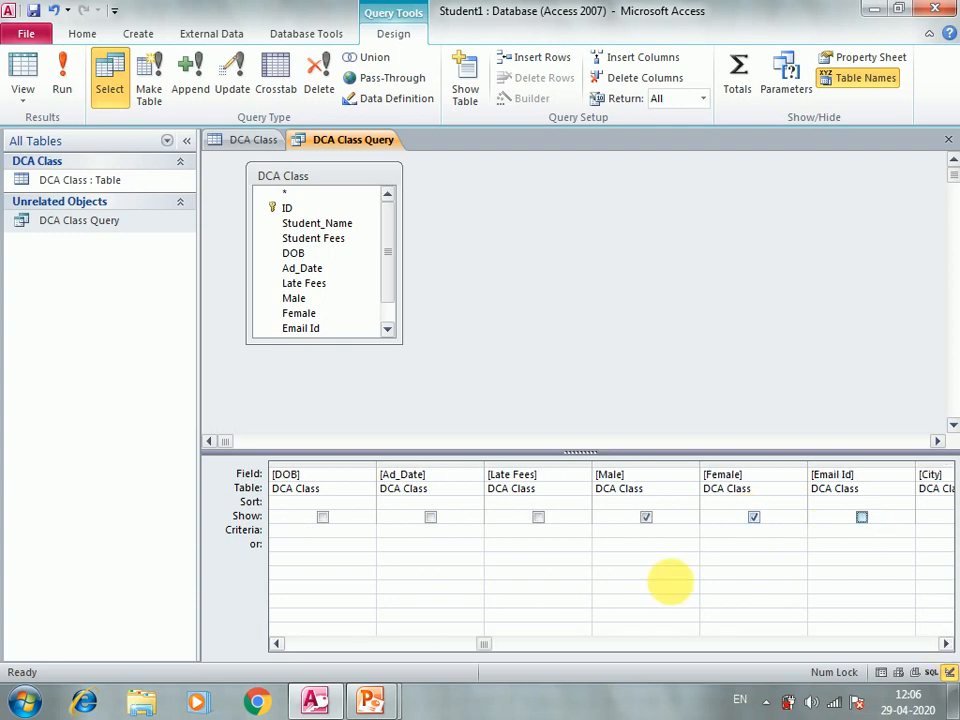
{"action": "double_click", "coordinate": [107, 222]}
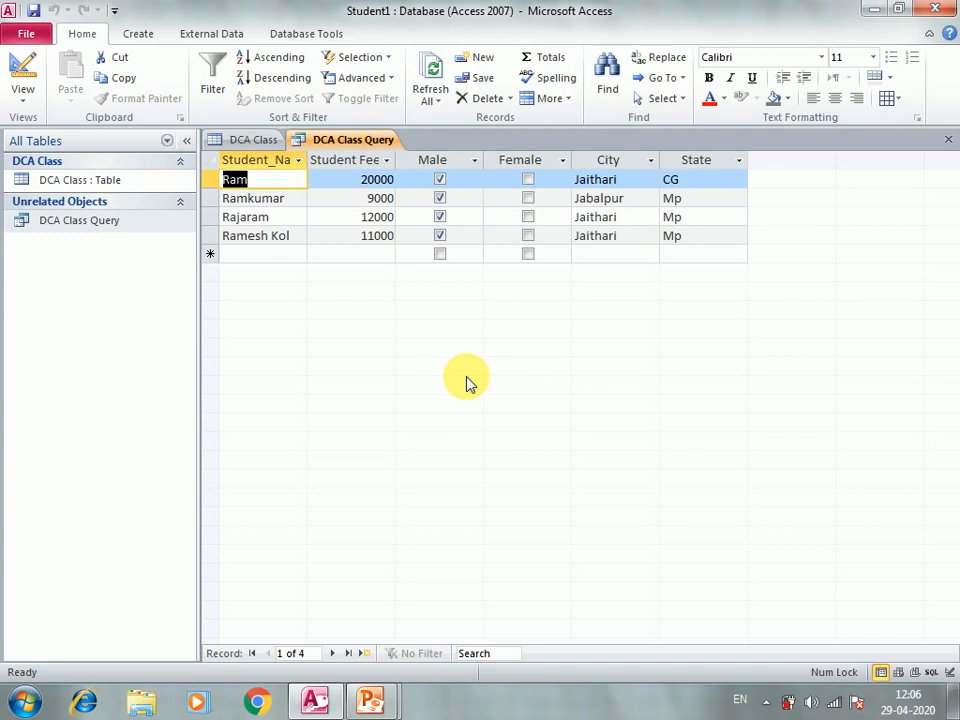
Step: Reopen Design view, re-tick Show for DOB, Ad_Date, Late Fees and Email Id, and scroll back to Student_Name
{"action": "right_click", "coordinate": [108, 224]}
{"action": "left_click", "coordinate": [160, 254]}
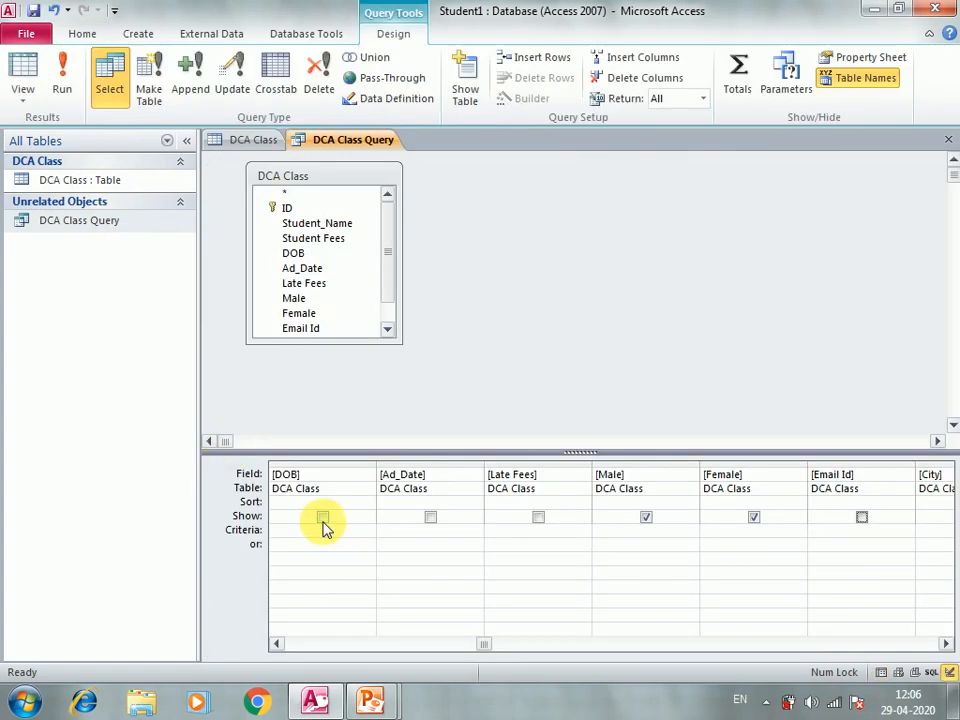
{"action": "left_click", "coordinate": [323, 518]}
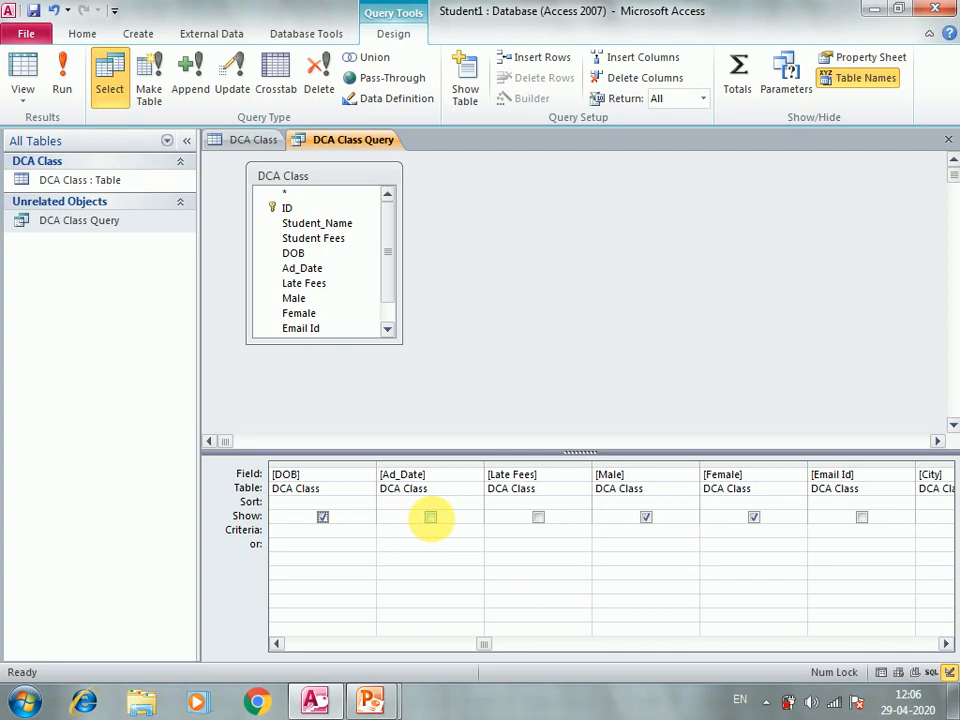
{"action": "left_click", "coordinate": [430, 517]}
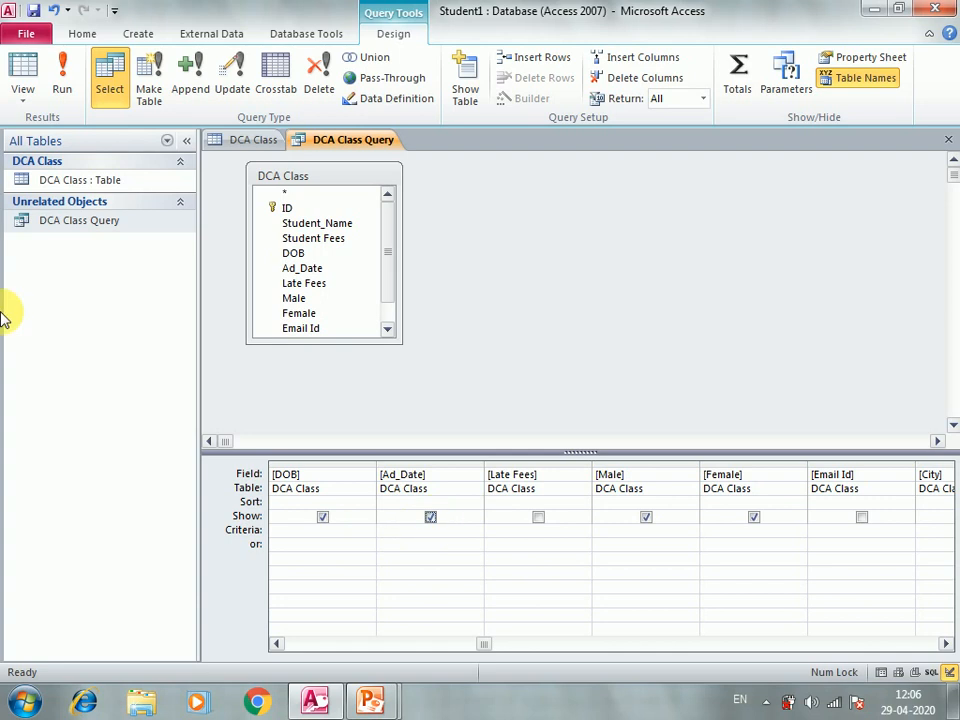
{"action": "left_click", "coordinate": [540, 518]}
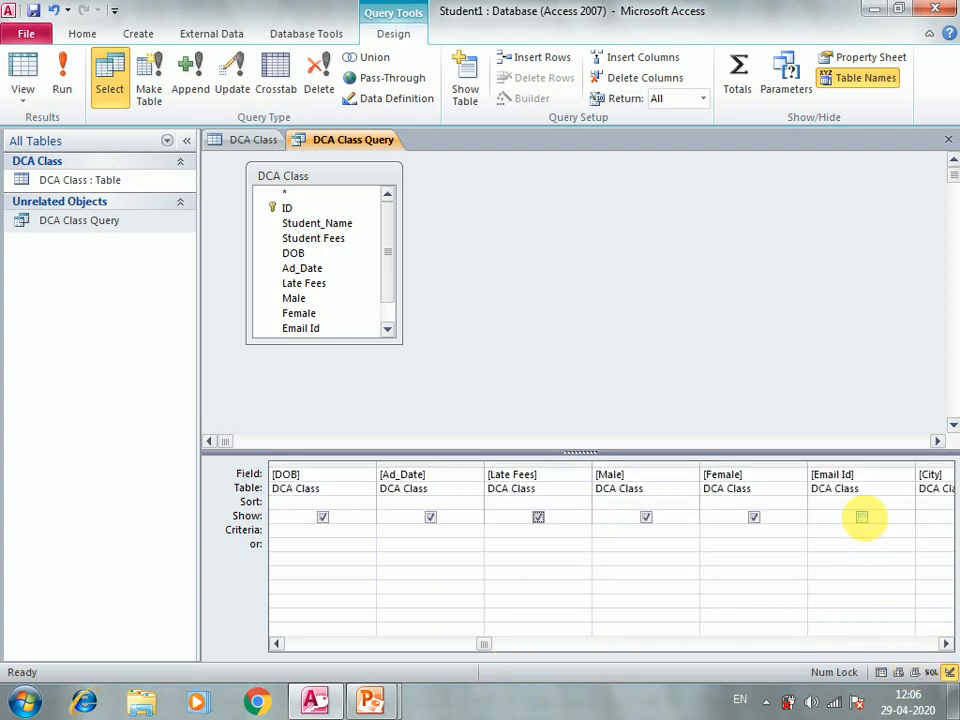
{"action": "left_click", "coordinate": [862, 517]}
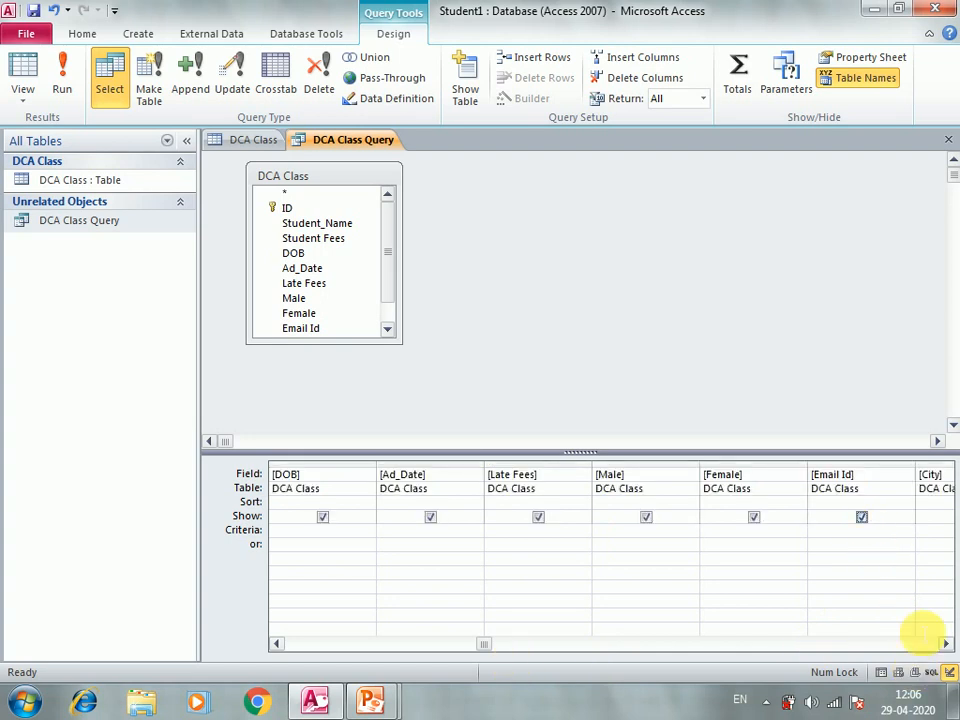
{"action": "left_click", "coordinate": [946, 645]}
{"action": "left_click", "coordinate": [946, 645]}
{"action": "left_click", "coordinate": [946, 645]}
{"action": "left_click", "coordinate": [946, 645]}
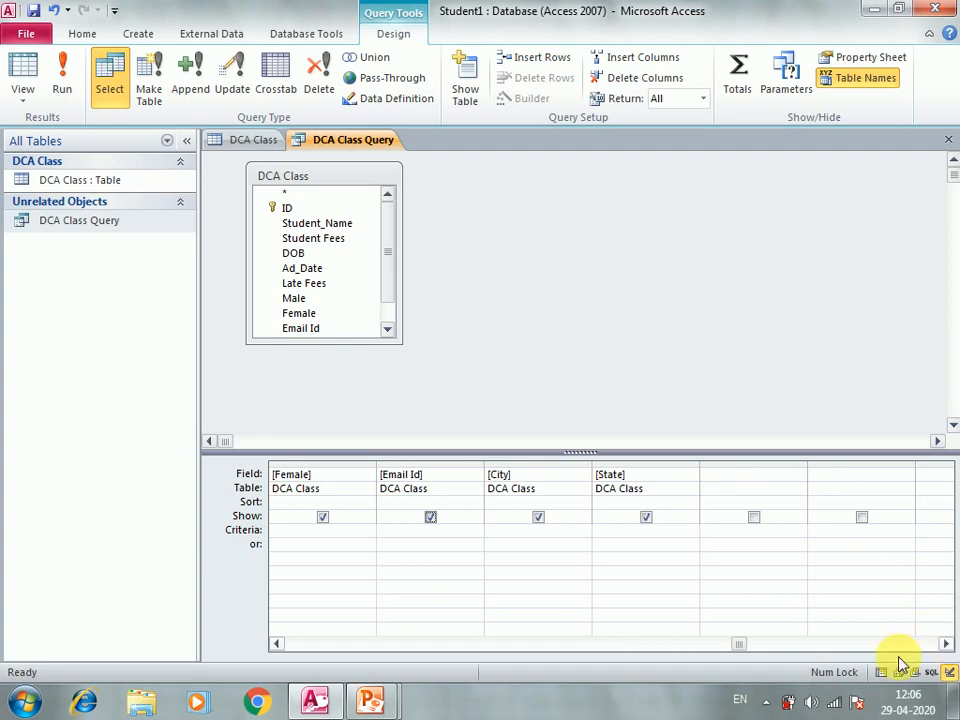
{"action": "left_click", "coordinate": [505, 642]}
{"action": "left_click", "coordinate": [505, 642]}
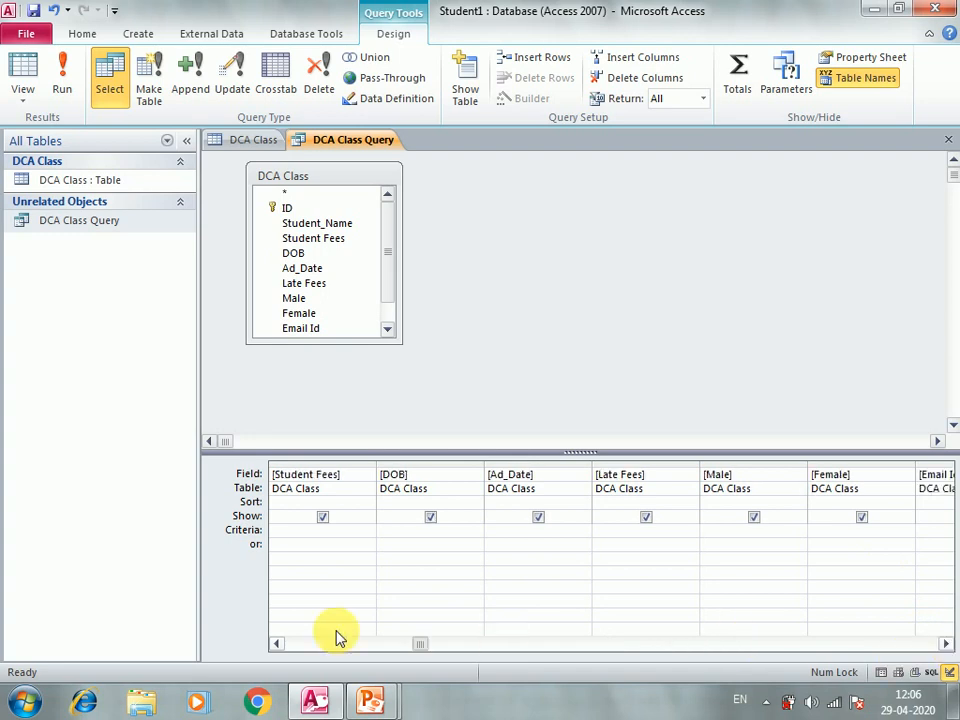
{"action": "left_click", "coordinate": [336, 641]}
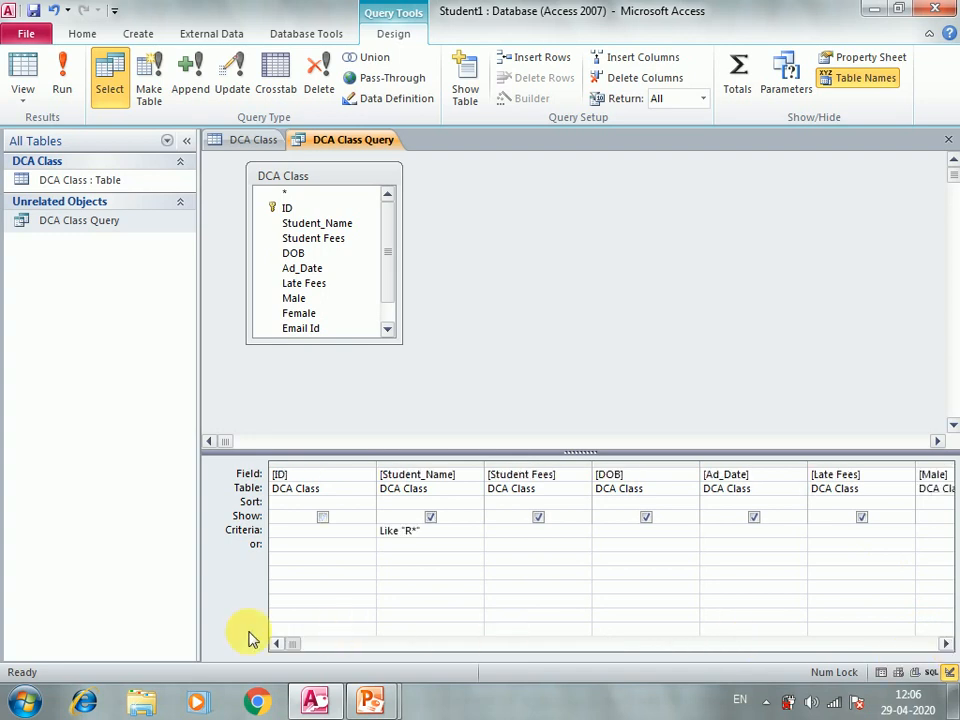
Step: Replace the Like "R*" Student_Name criterion with the parameter prompt [Enter Student Name?]
{"action": "left_click", "coordinate": [420, 545]}
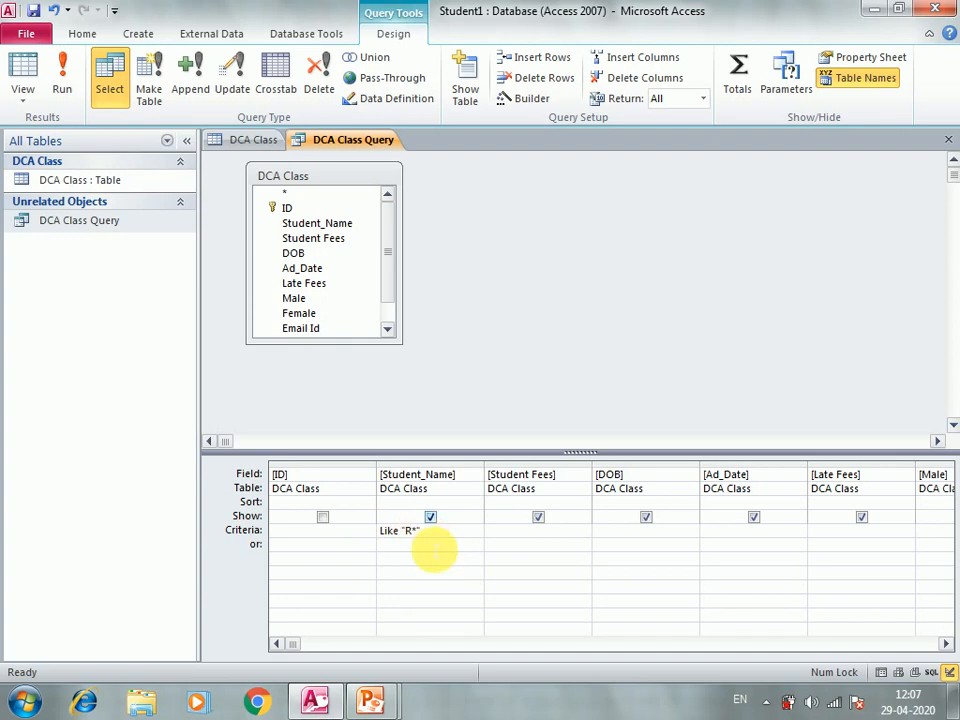
{"action": "left_click_drag", "start_coordinate": [441, 534], "coordinate": [356, 537]}
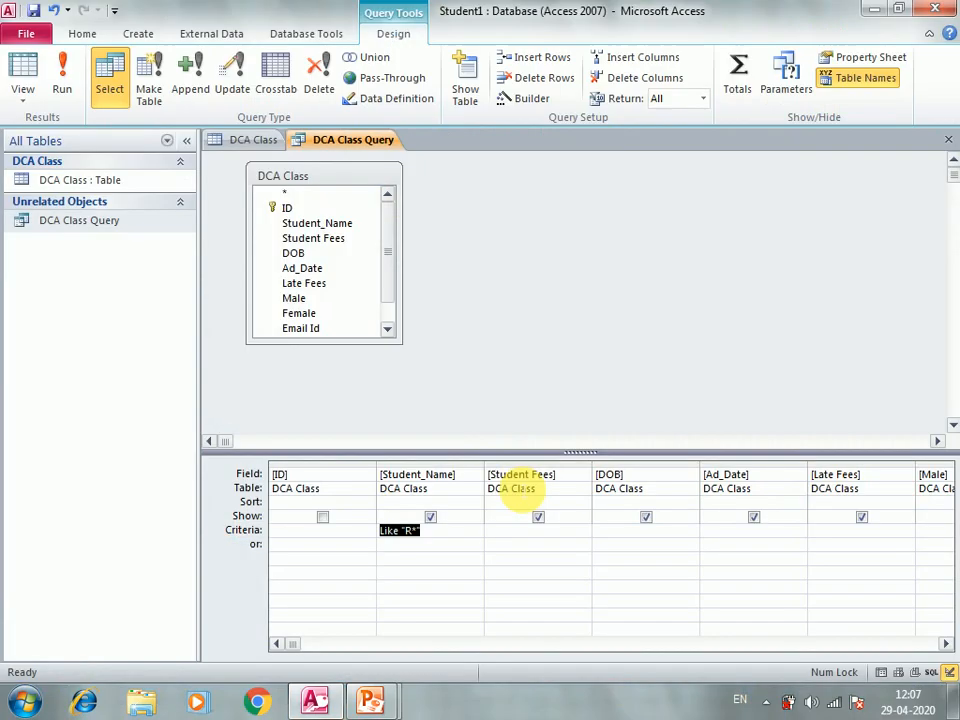
{"action": "mouse_move", "coordinate": [950, 706]}
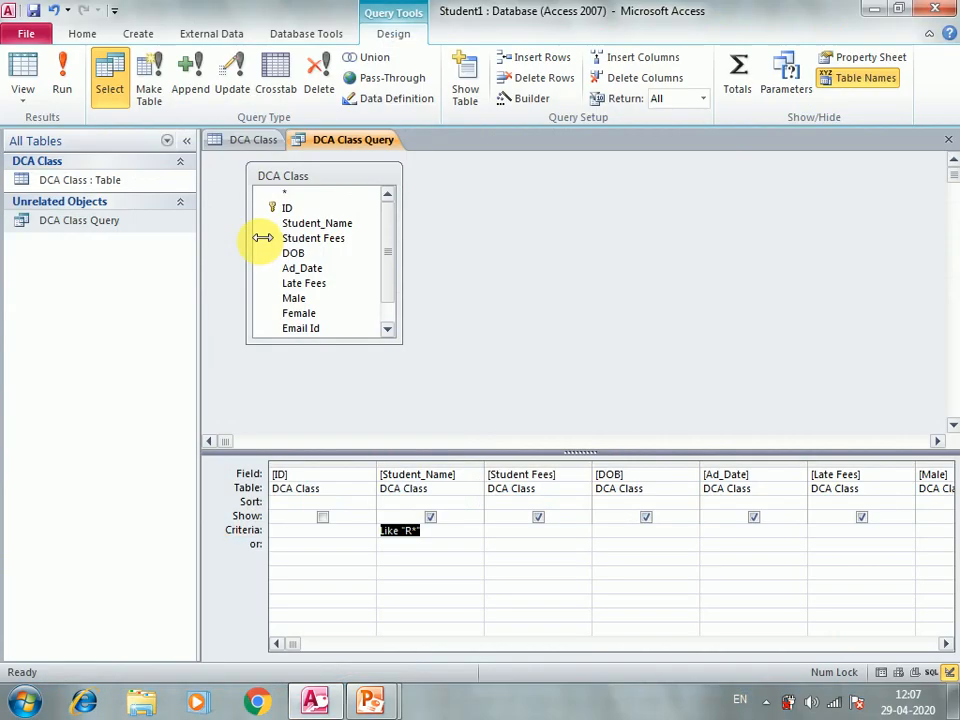
{"action": "key", "text": "Delete"}
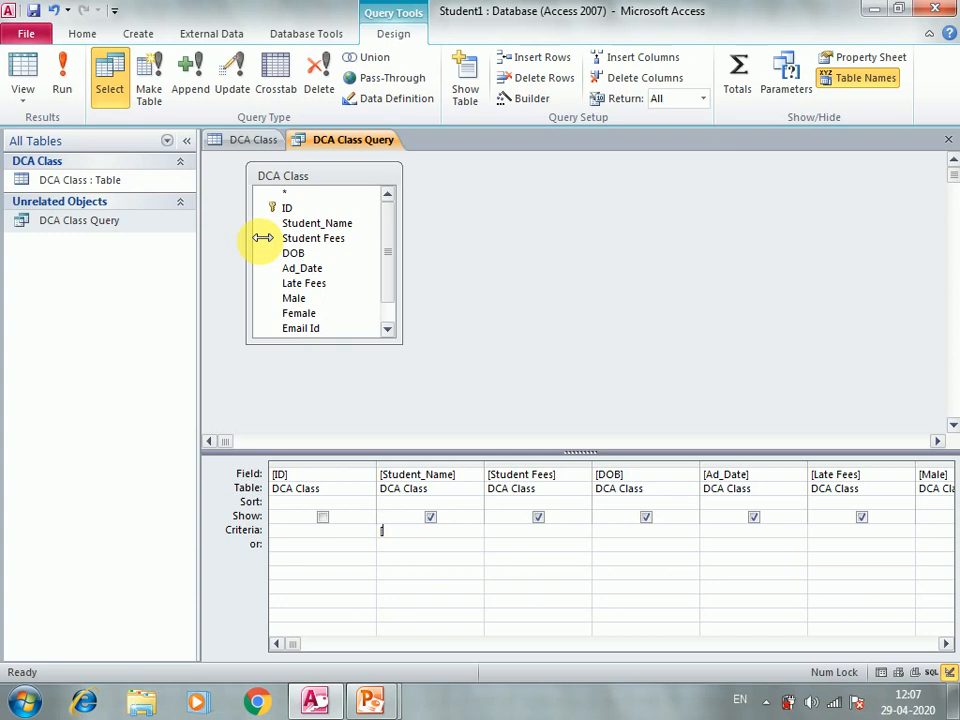
{"action": "type", "text": "[Enter Sut"}
{"action": "key", "text": "BackSpace"}
{"action": "key", "text": "BackSpace"}
{"action": "type", "text": "tudent Na"}
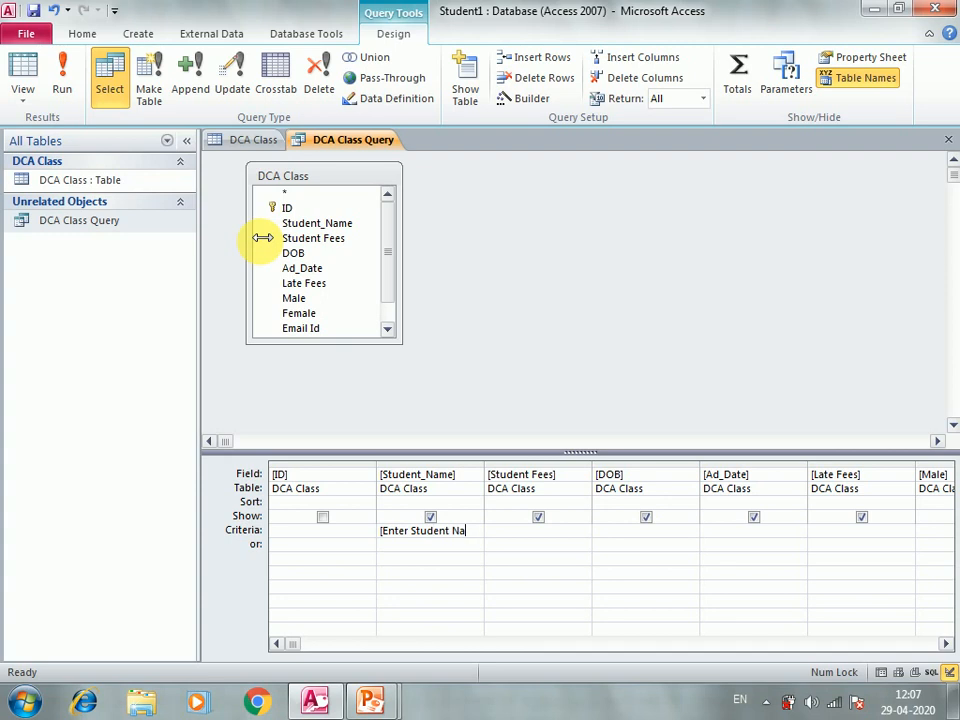
{"action": "type", "text": "me?]"}
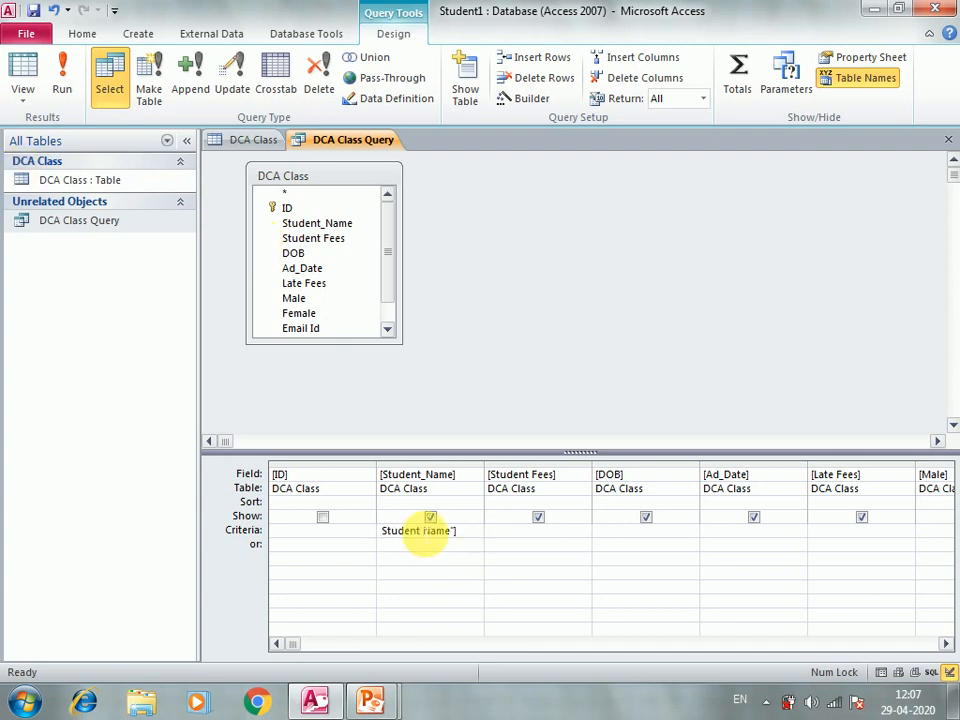
{"action": "left_click", "coordinate": [582, 580]}
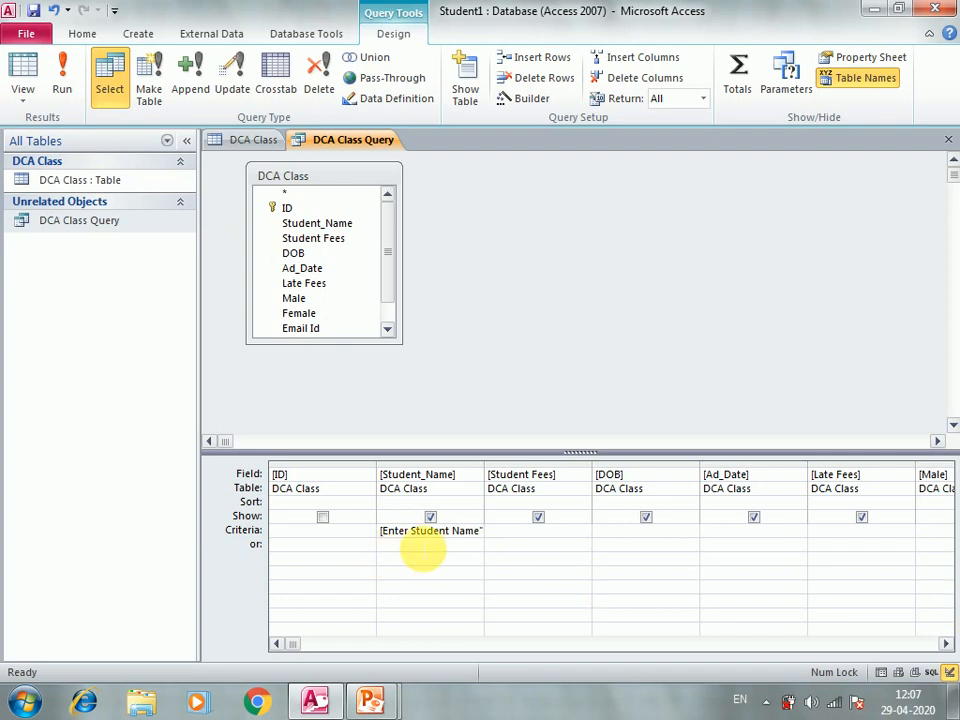
Step: Run the query and enter a student's name at the prompt, which returns no records
{"action": "left_click", "coordinate": [118, 230]}
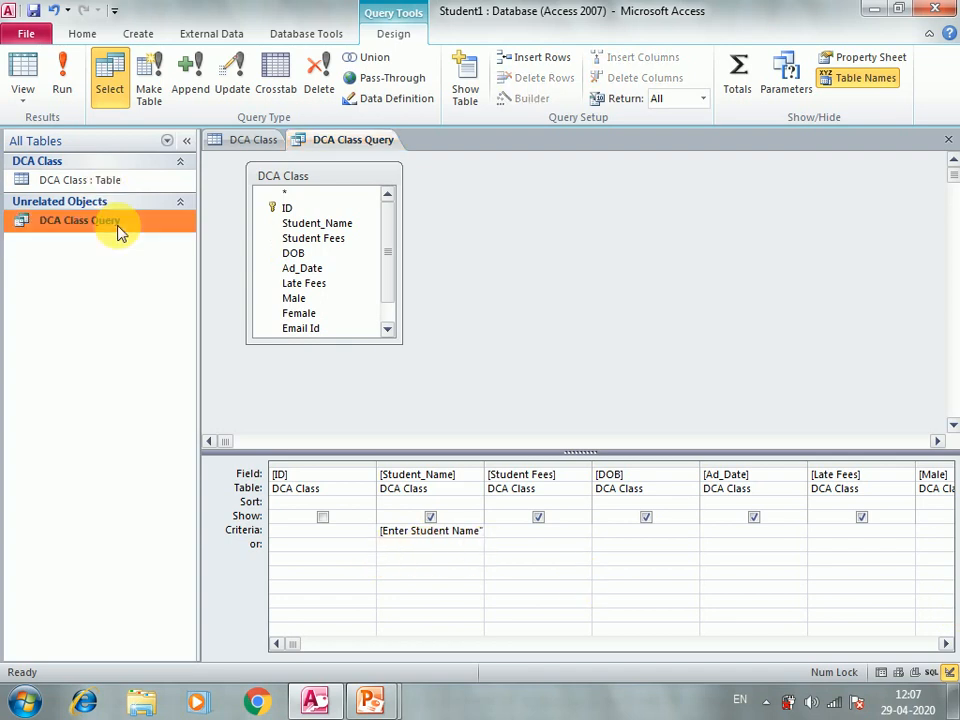
{"action": "double_click", "coordinate": [118, 230]}
{"action": "left_click_drag", "start_coordinate": [440, 190], "coordinate": [523, 275]}
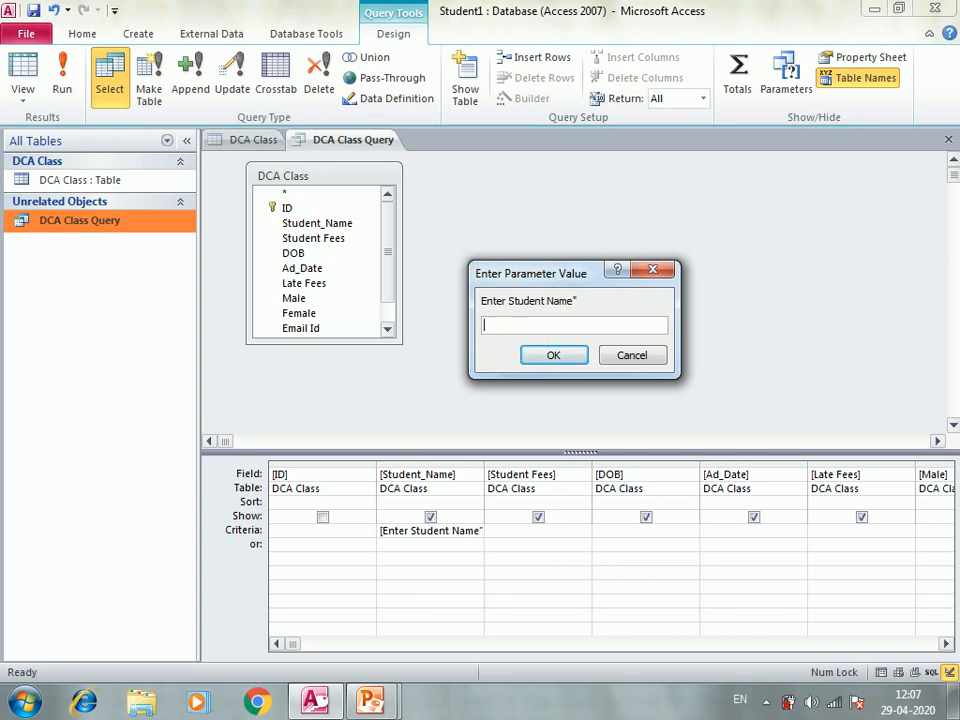
{"action": "type", "text": "Rakesh"}
{"action": "left_click", "coordinate": [541, 357]}
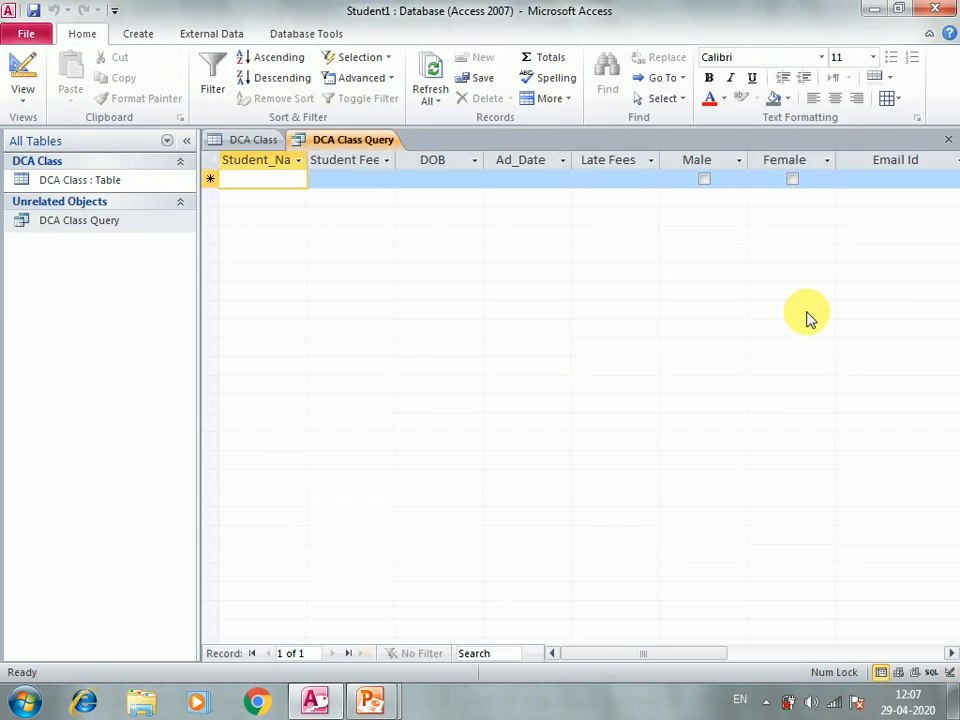
Step: Open the DCA Class table in datasheet view to check the 10 student names
{"action": "left_click", "coordinate": [127, 188]}
{"action": "right_click", "coordinate": [128, 189]}
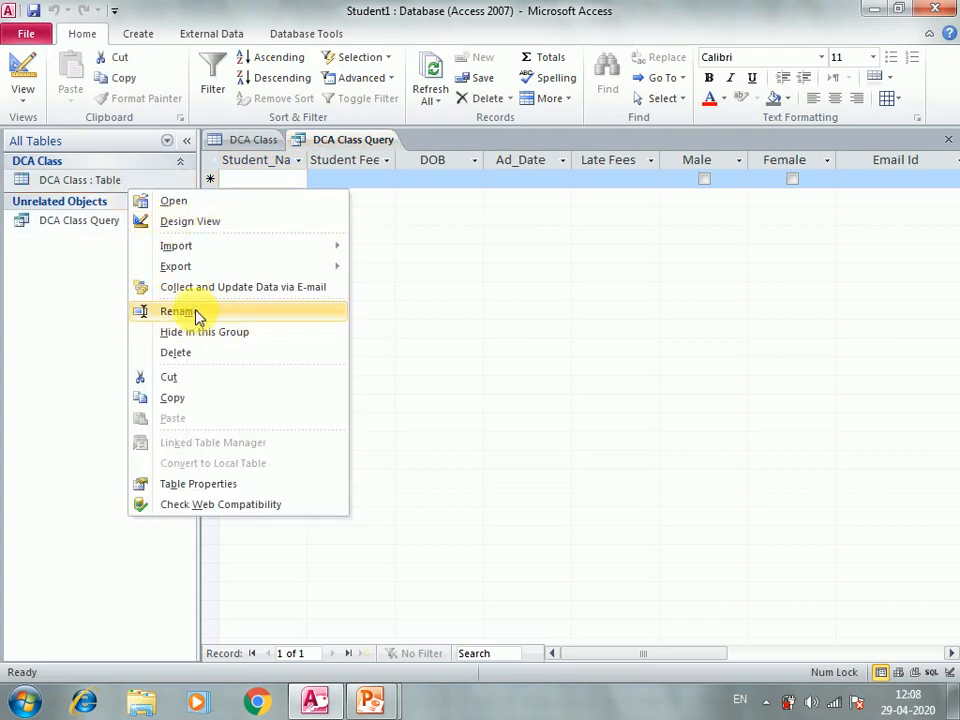
{"action": "left_click", "coordinate": [173, 200]}
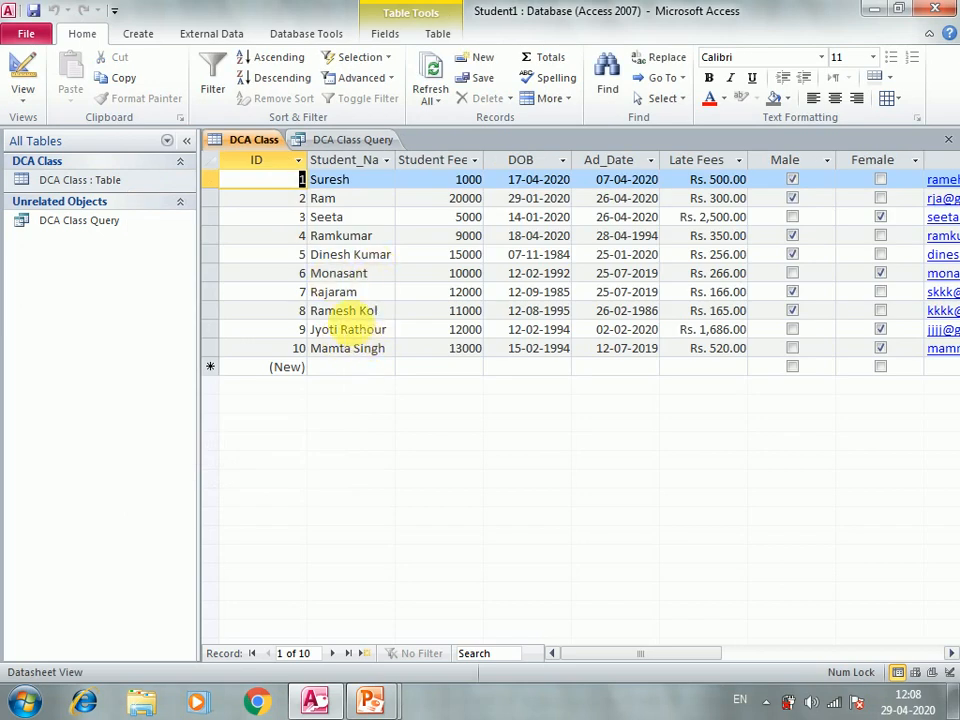
{"action": "right_click", "coordinate": [121, 223]}
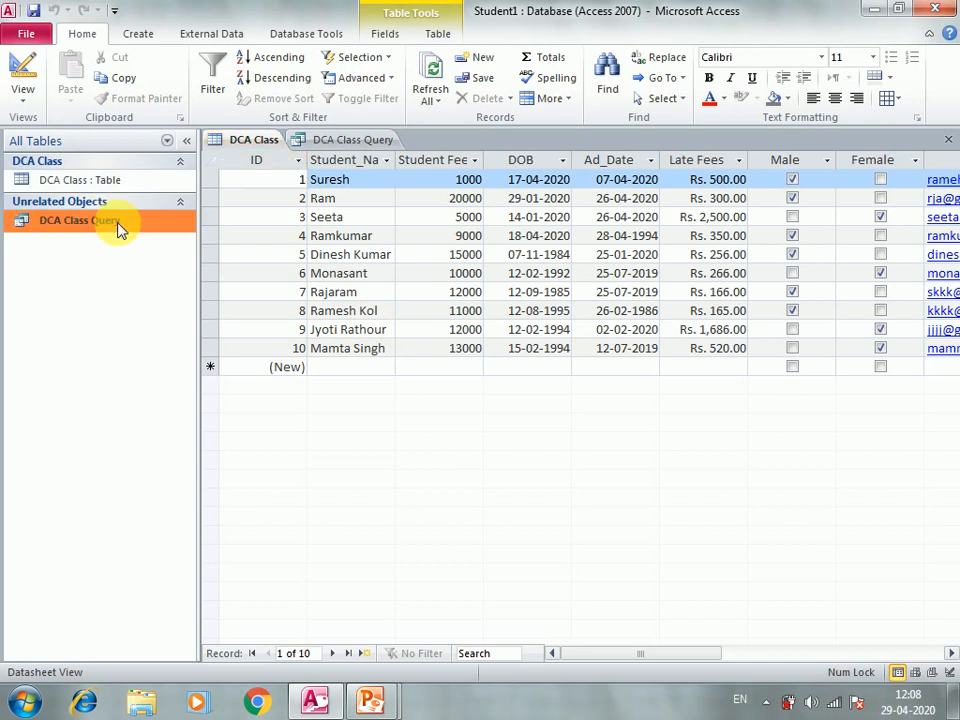
Step: Rerun the query with only a student's first name at the prompt, getting no match
{"action": "left_click", "coordinate": [166, 262]}
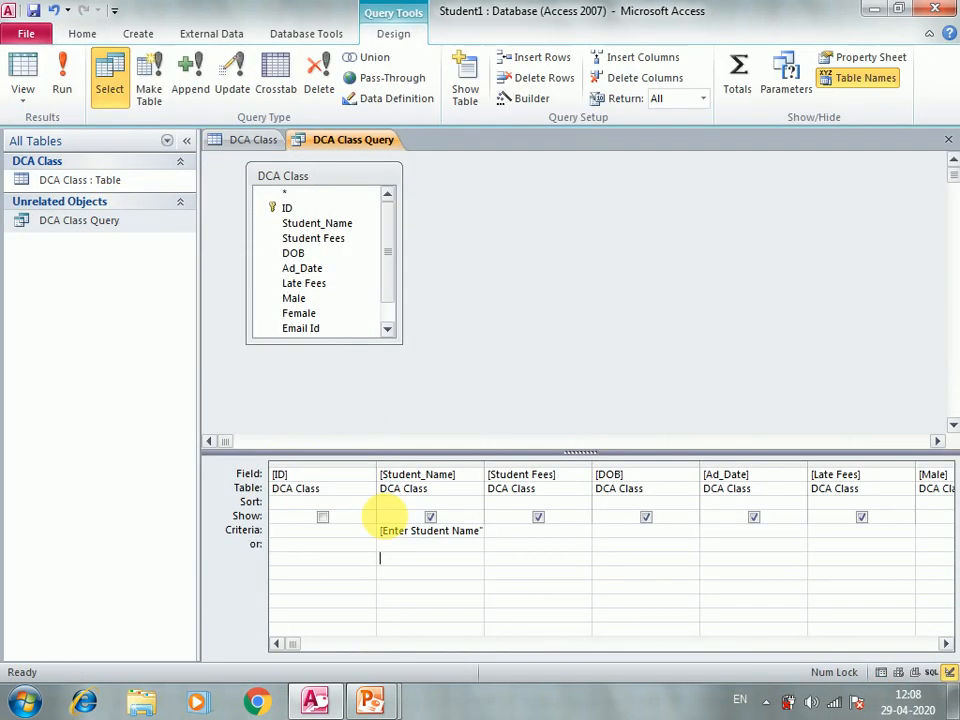
{"action": "left_click", "coordinate": [113, 222]}
{"action": "type", "text": "Ramesh"}
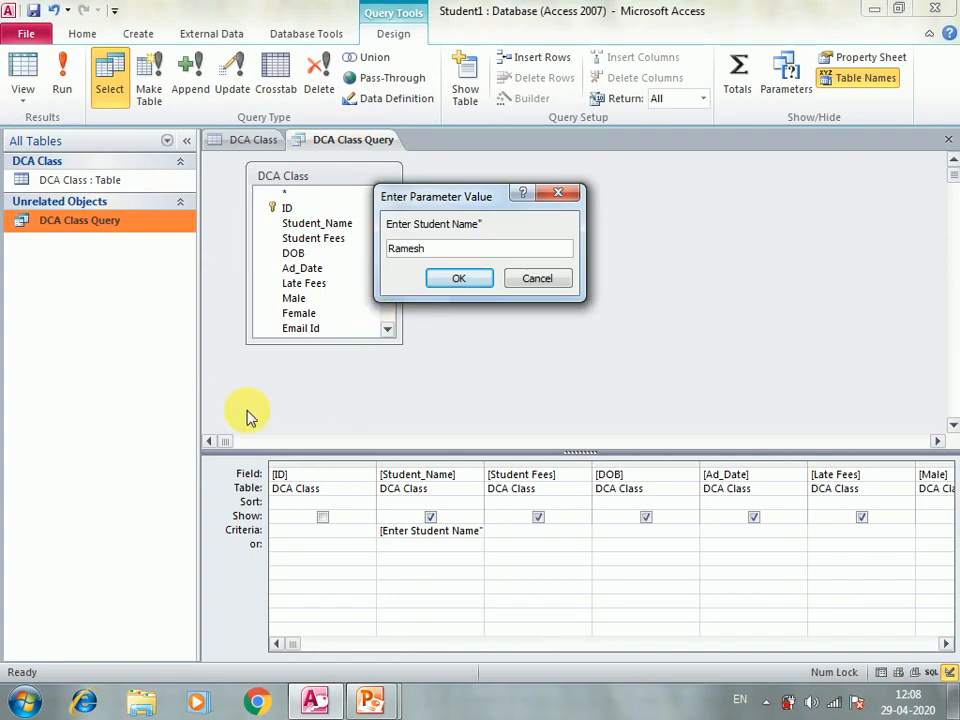
{"action": "left_click", "coordinate": [457, 279]}
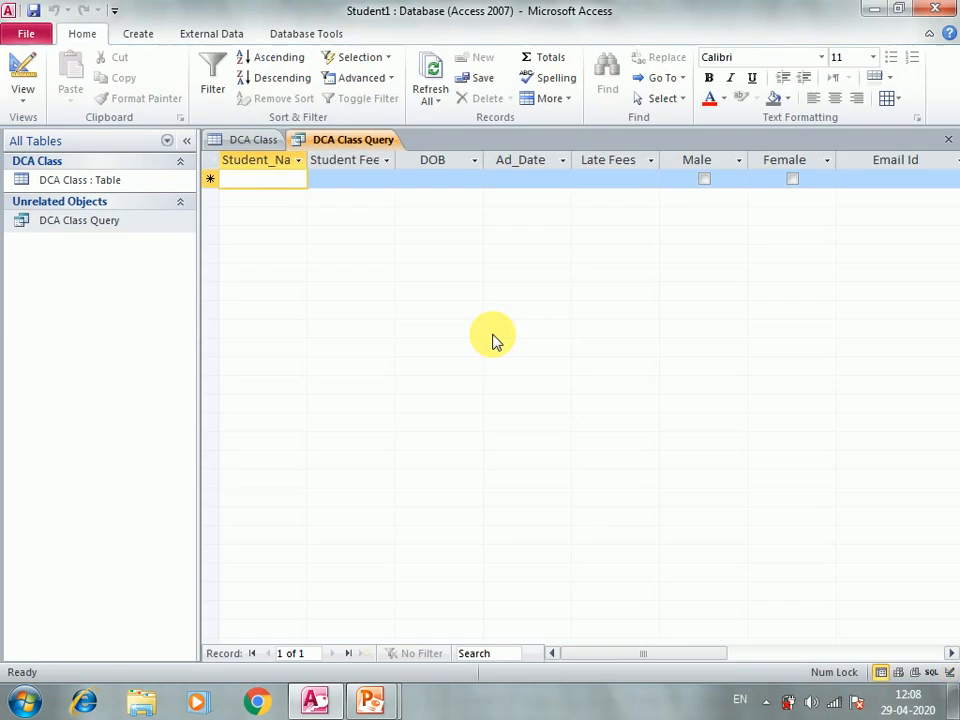
Step: Close the query results and save the changes to the query design
{"action": "left_click", "coordinate": [120, 183]}
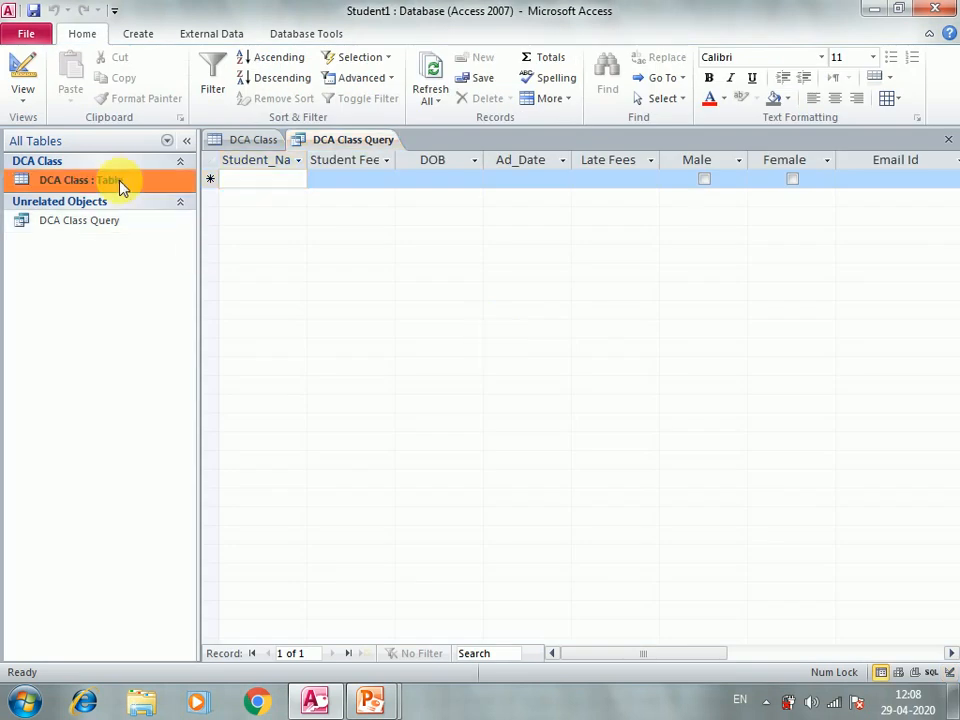
{"action": "right_click", "coordinate": [120, 183]}
{"action": "left_click", "coordinate": [108, 228]}
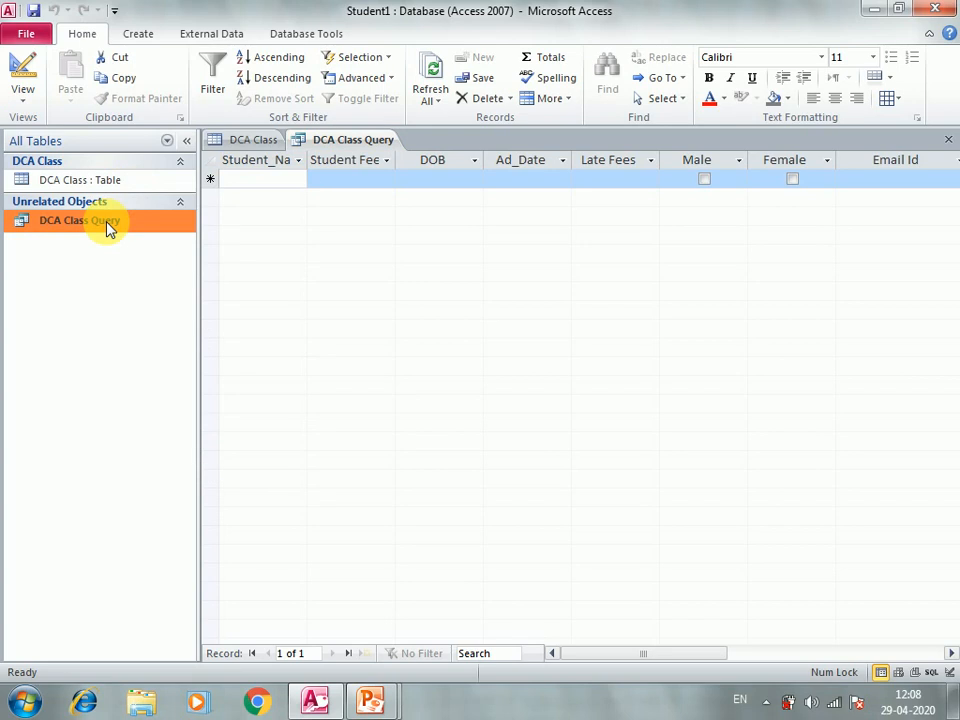
{"action": "double_click", "coordinate": [107, 223]}
{"action": "left_click", "coordinate": [142, 230]}
{"action": "double_click", "coordinate": [142, 230]}
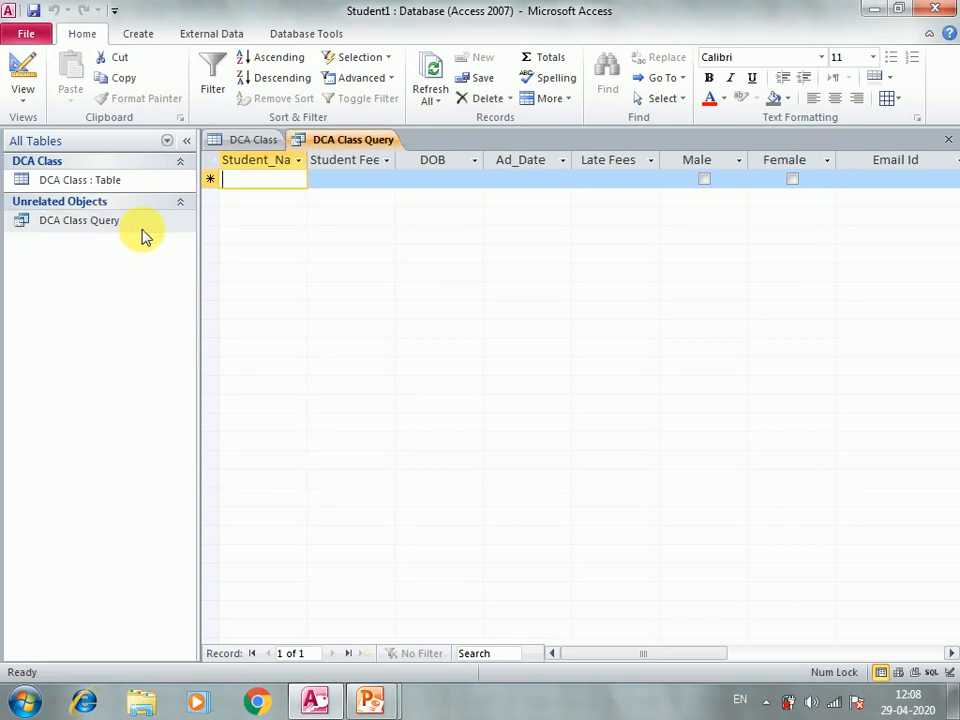
{"action": "left_click", "coordinate": [948, 140]}
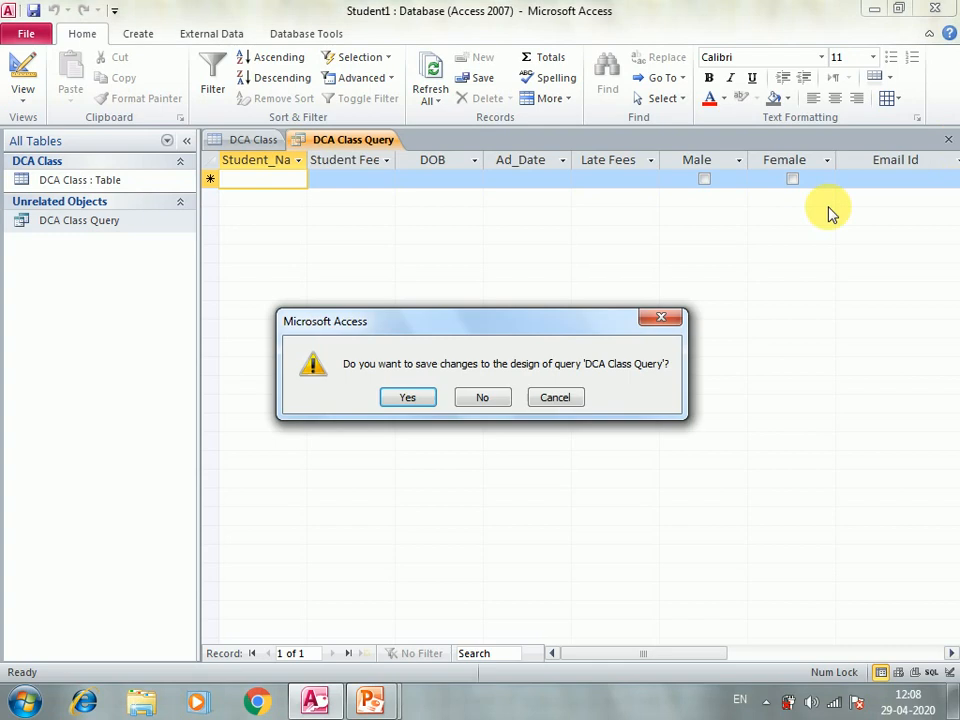
{"action": "left_click", "coordinate": [400, 404]}
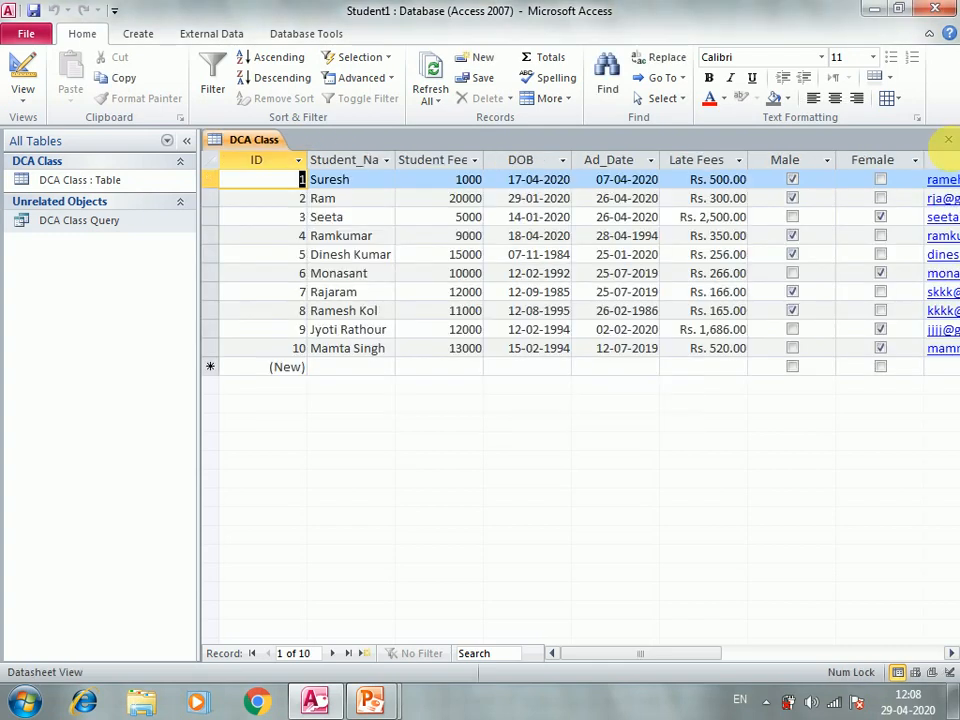
Step: Close the DCA Class table and run the query with a student's full name, returning one record
{"action": "left_click", "coordinate": [950, 141]}
{"action": "left_click", "coordinate": [99, 207]}
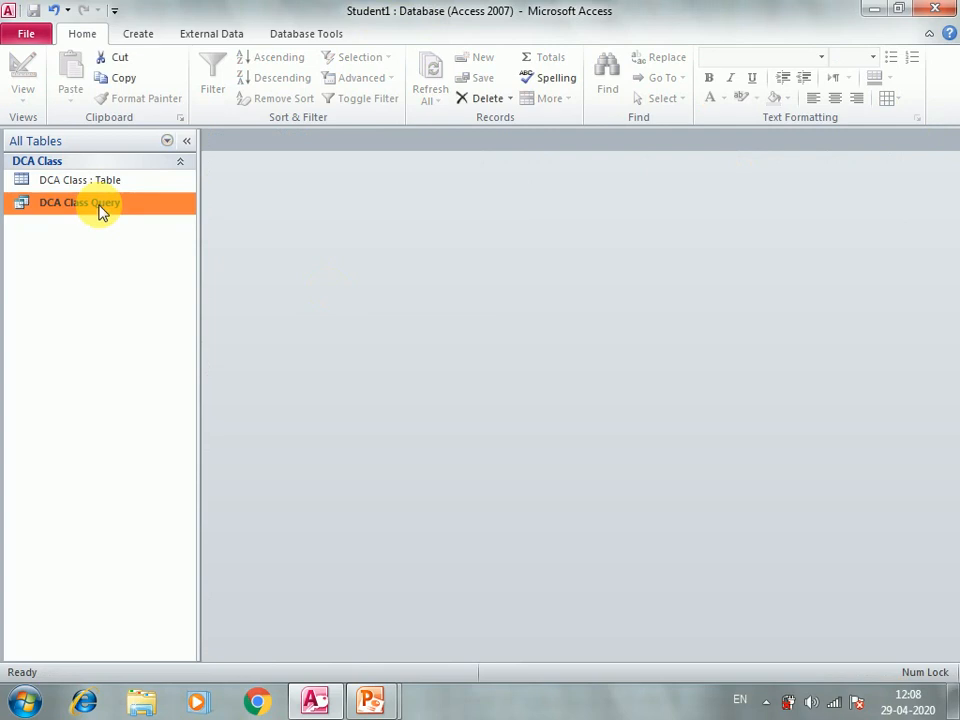
{"action": "double_click", "coordinate": [100, 208]}
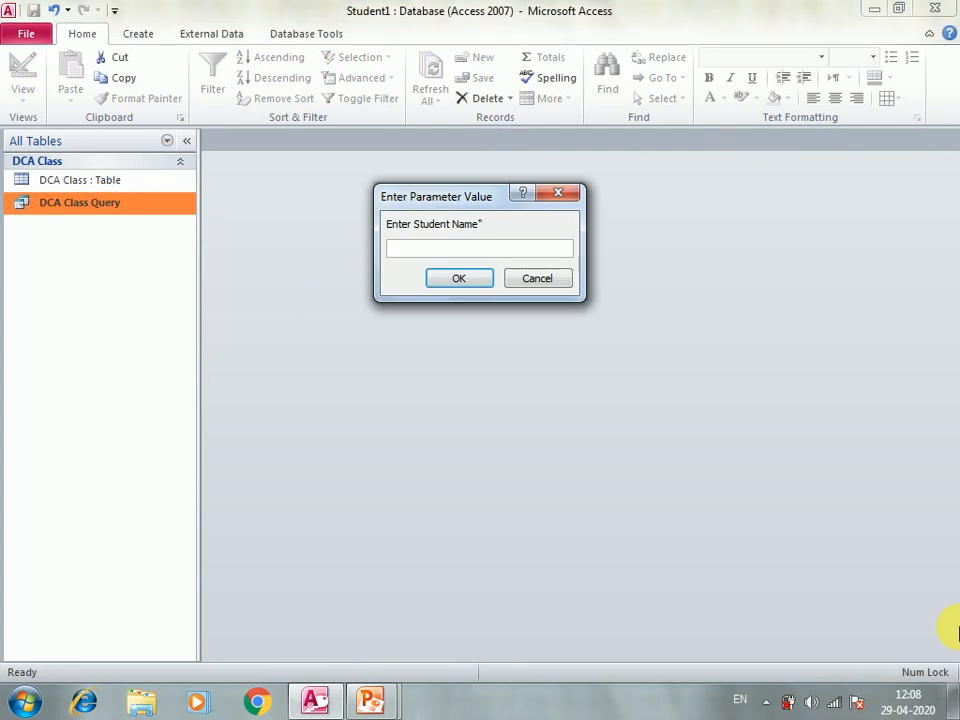
{"action": "type", "text": "r"}
{"action": "key", "text": "BackSpace"}
{"action": "left_click", "coordinate": [464, 284]}
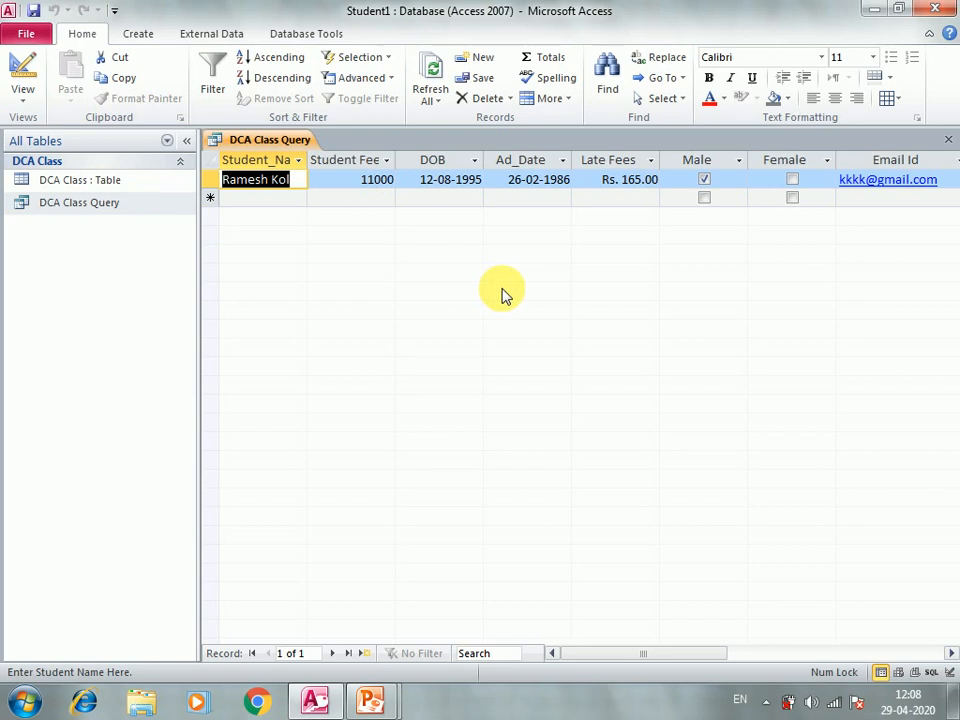
Step: Reopen DCA Class Query in Design view
{"action": "left_click", "coordinate": [133, 203]}
{"action": "right_click", "coordinate": [131, 203]}
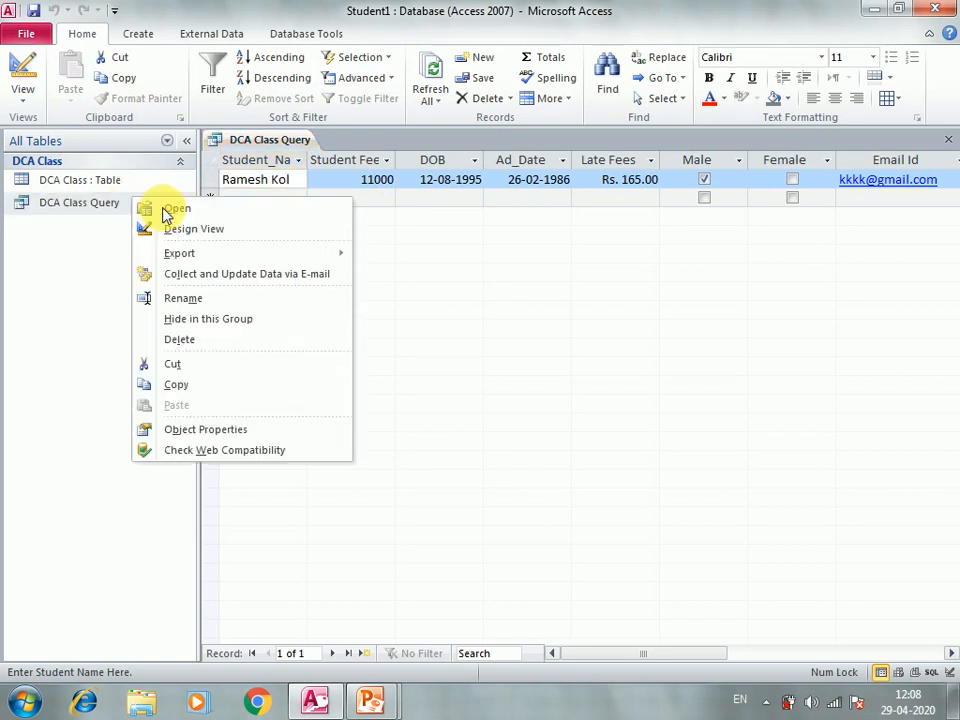
{"action": "left_click", "coordinate": [195, 230]}
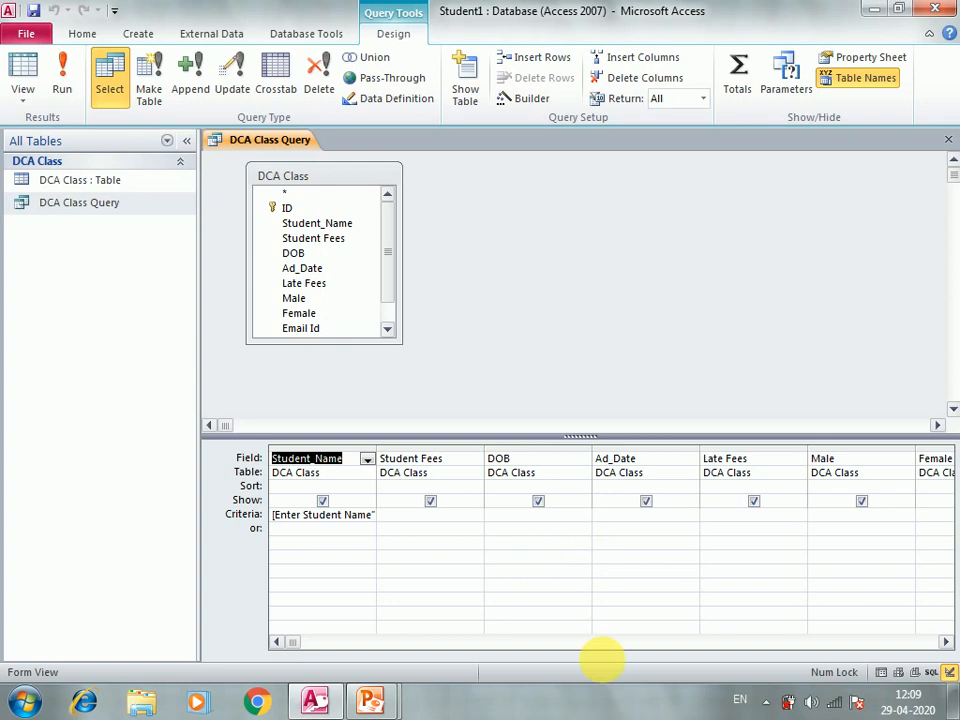
Step: Remove the [Enter Student Name?] prompt from the Student_Name criteria
{"action": "left_click", "coordinate": [946, 642]}
{"action": "left_click", "coordinate": [946, 642]}
{"action": "left_click", "coordinate": [946, 642]}
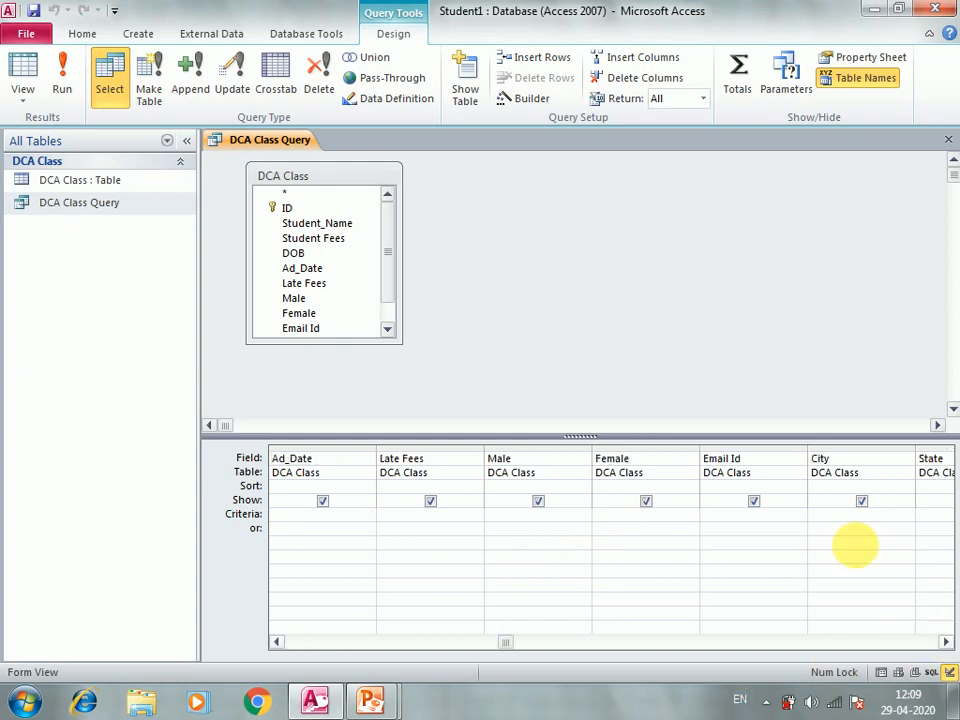
{"action": "left_click", "coordinate": [825, 514]}
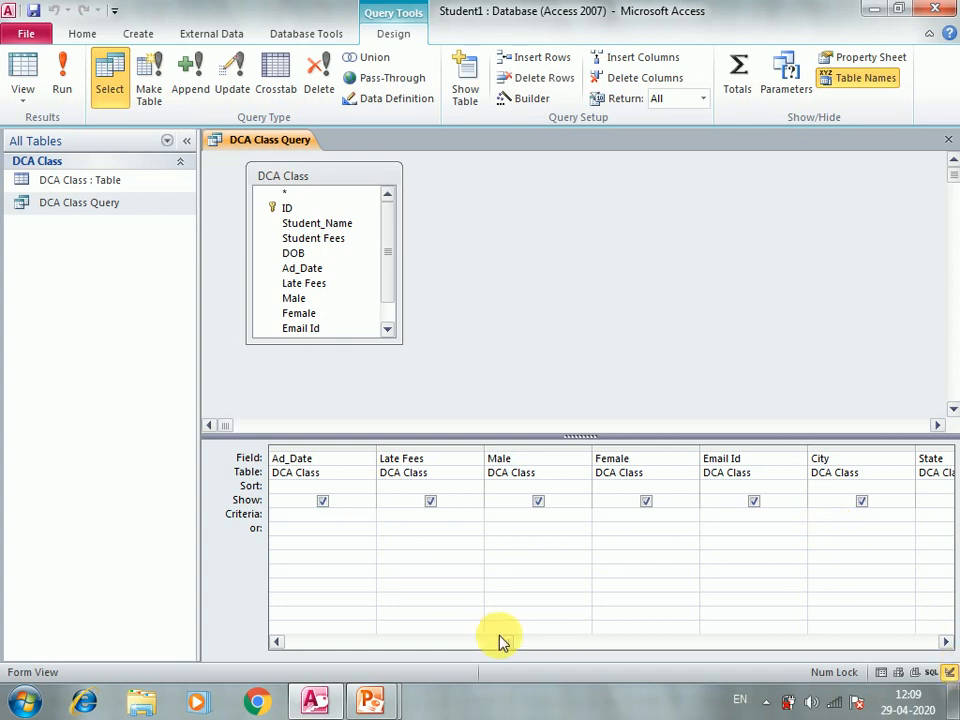
{"action": "left_click_drag", "start_coordinate": [506, 646], "coordinate": [305, 642]}
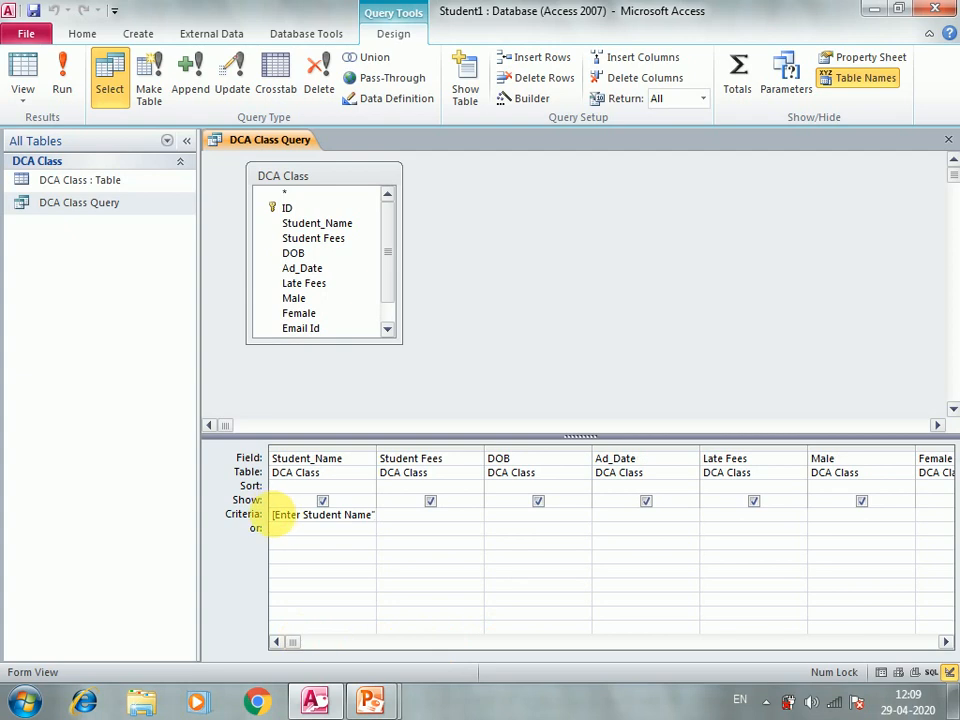
{"action": "left_click_drag", "start_coordinate": [274, 515], "coordinate": [383, 522]}
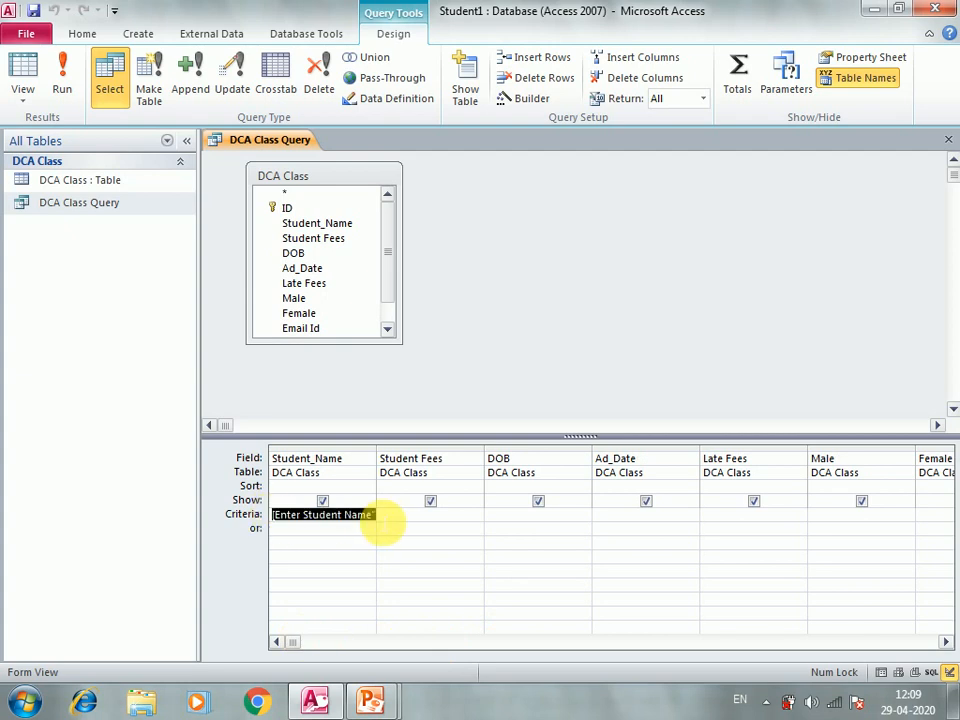
{"action": "key", "text": "Delete"}
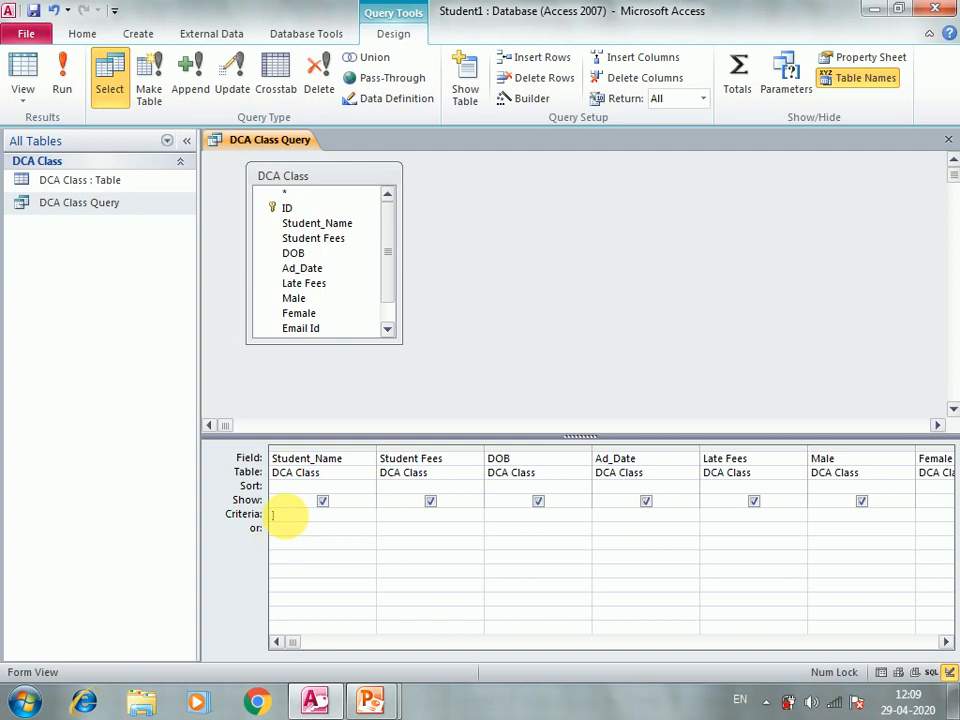
Step: Enter [Enter City] as the City criterion and run the query to get the city prompt
{"action": "type", "text": "["}
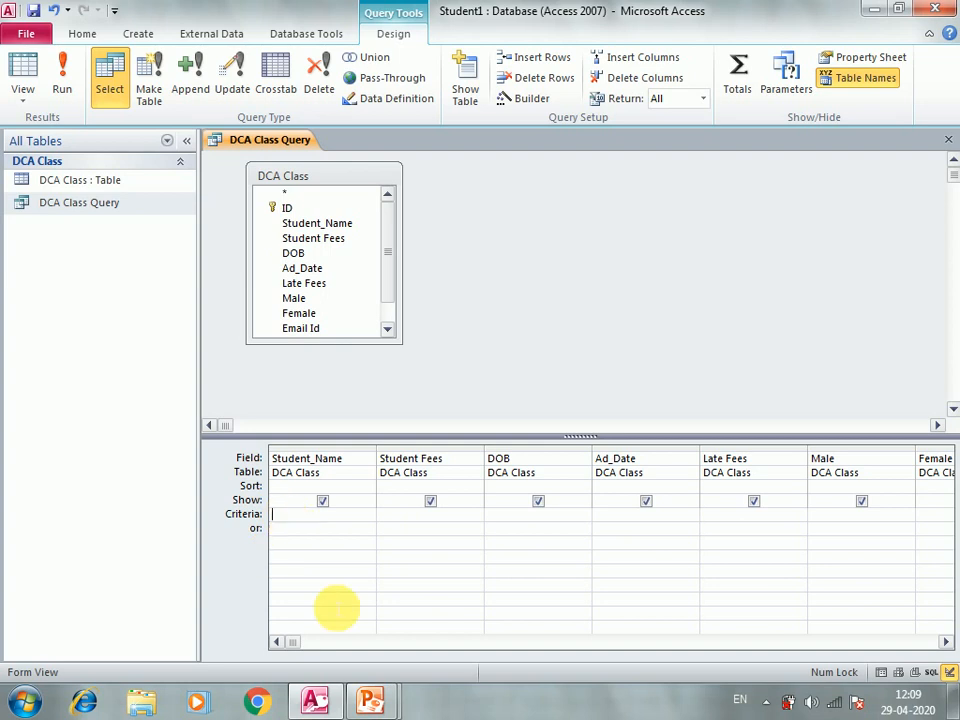
{"action": "left_click", "coordinate": [948, 642]}
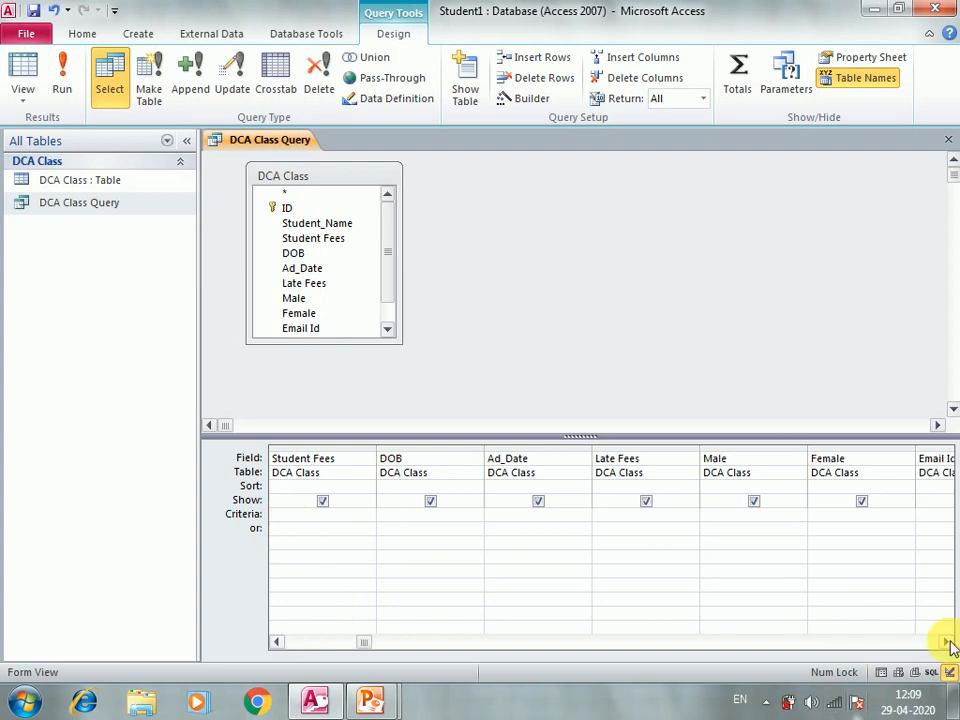
{"action": "left_click", "coordinate": [948, 642]}
{"action": "left_click", "coordinate": [948, 642]}
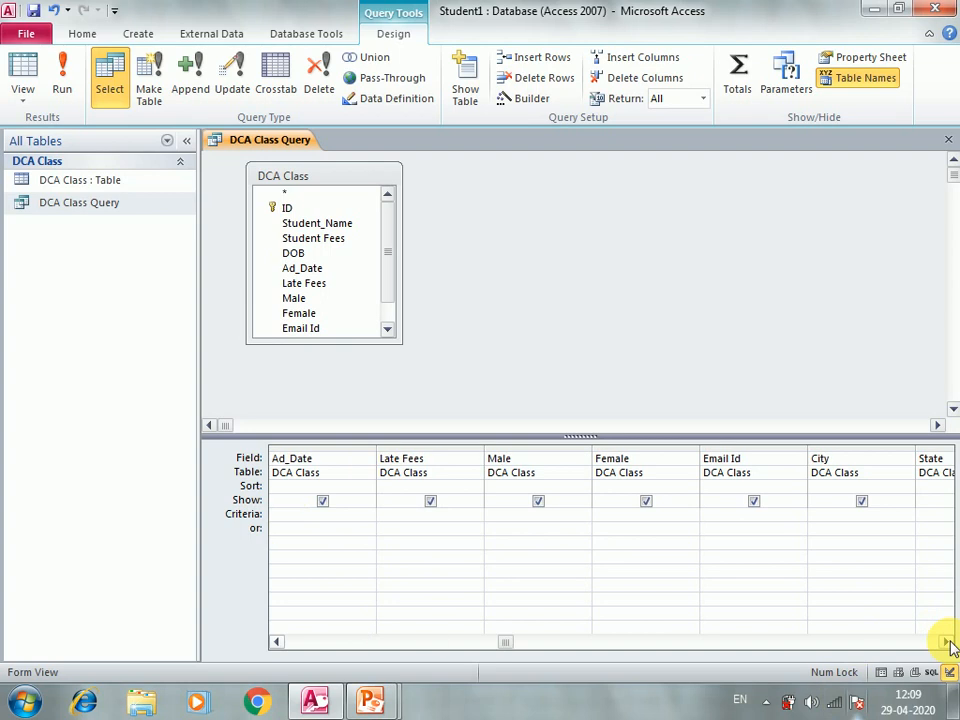
{"action": "left_click", "coordinate": [948, 642]}
{"action": "left_click", "coordinate": [730, 514]}
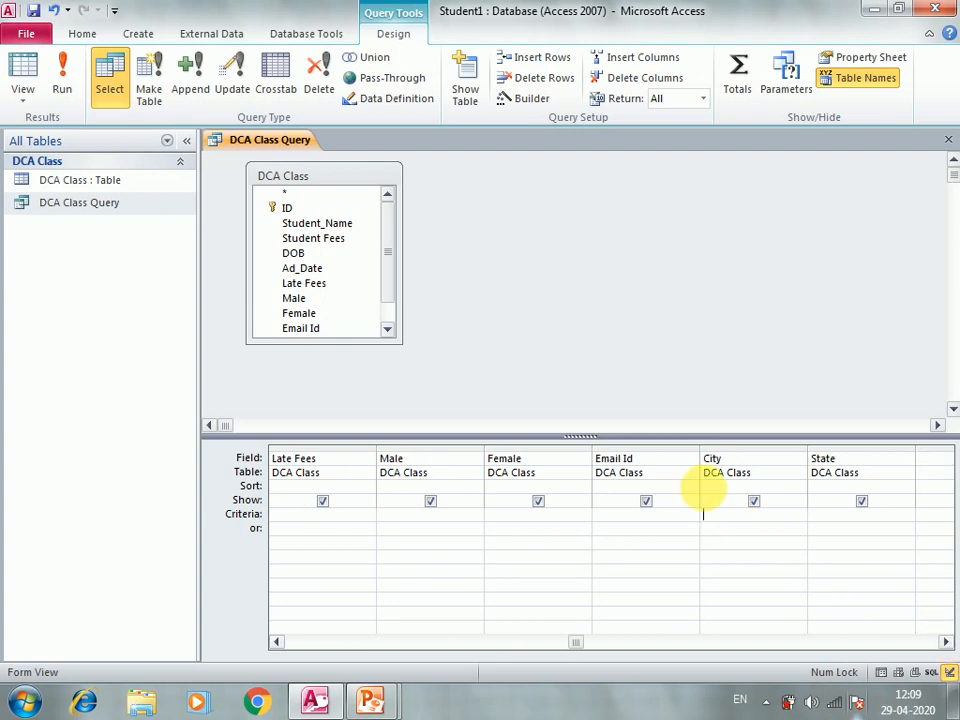
{"action": "left_click", "coordinate": [952, 704]}
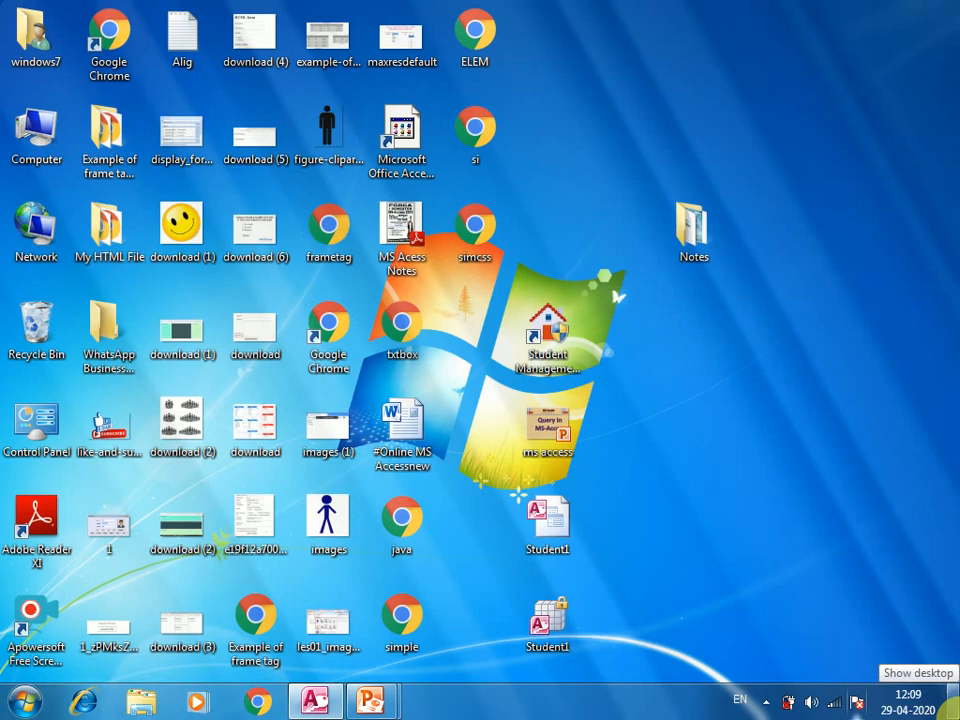
{"action": "left_click", "coordinate": [950, 704]}
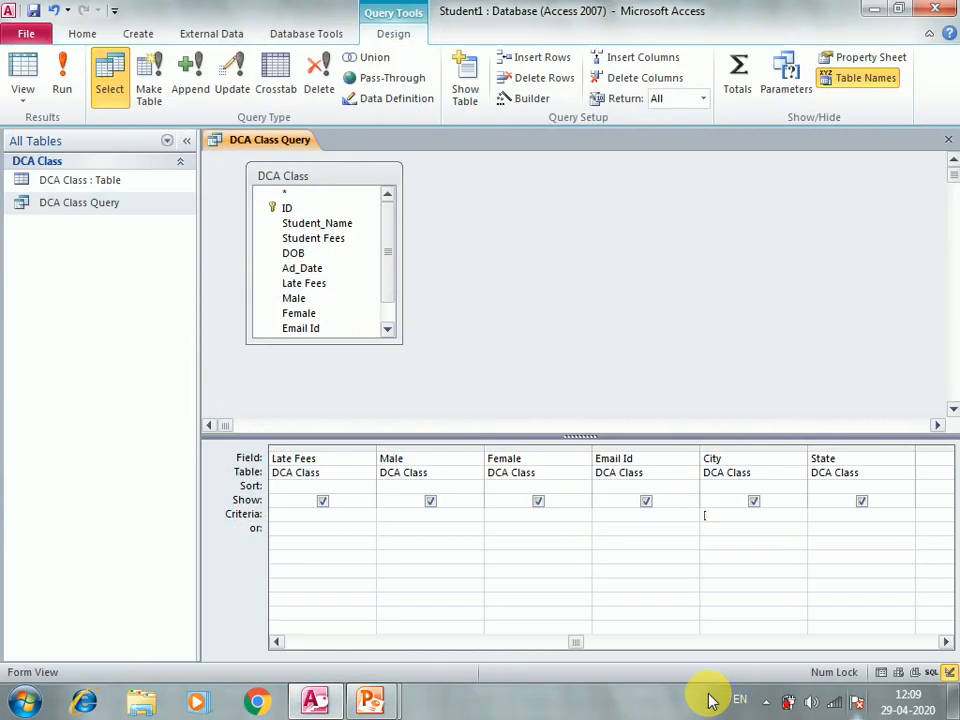
{"action": "type", "text": "[Enter City]"}
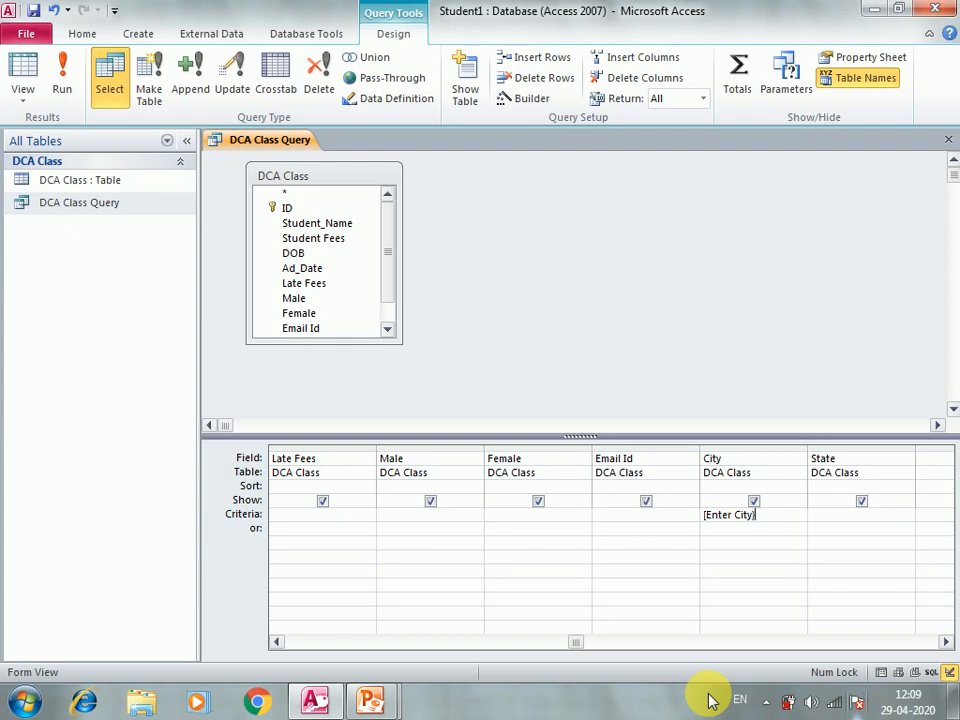
{"action": "left_click", "coordinate": [97, 209]}
{"action": "double_click", "coordinate": [97, 209]}
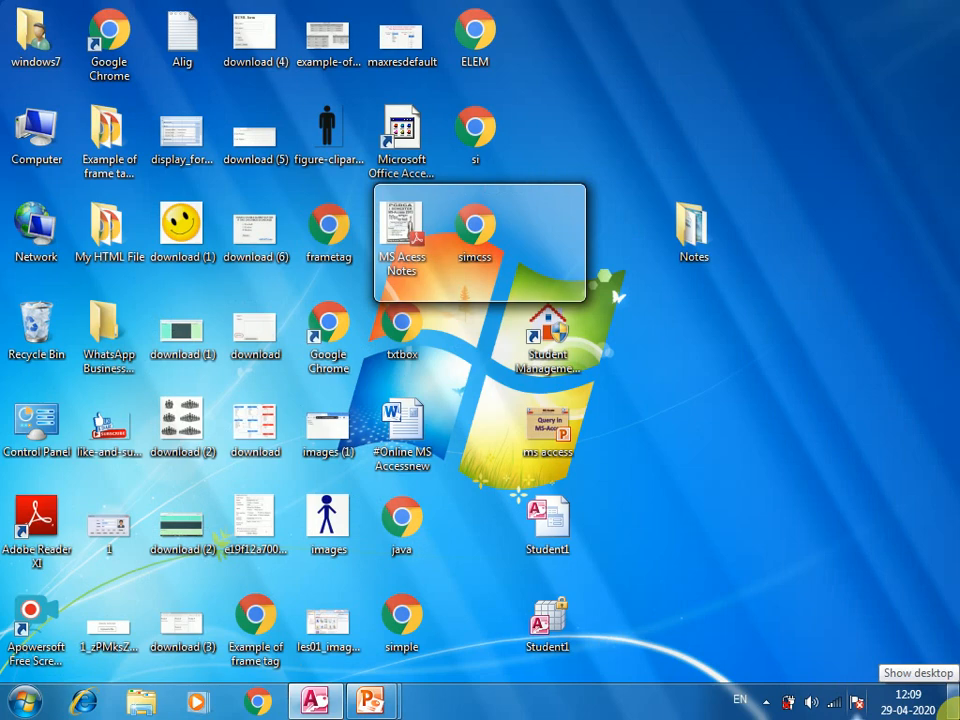
Step: Run the query for city Jaithari and check that all six records show City Jaithari
{"action": "type", "text": "J"}
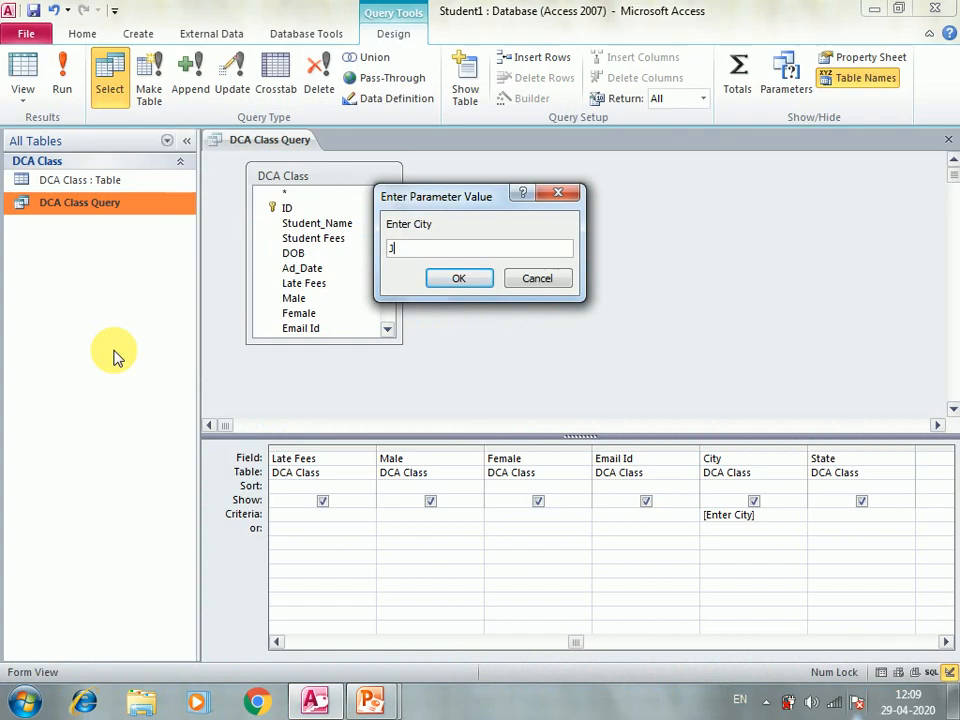
{"action": "type", "text": "aithari"}
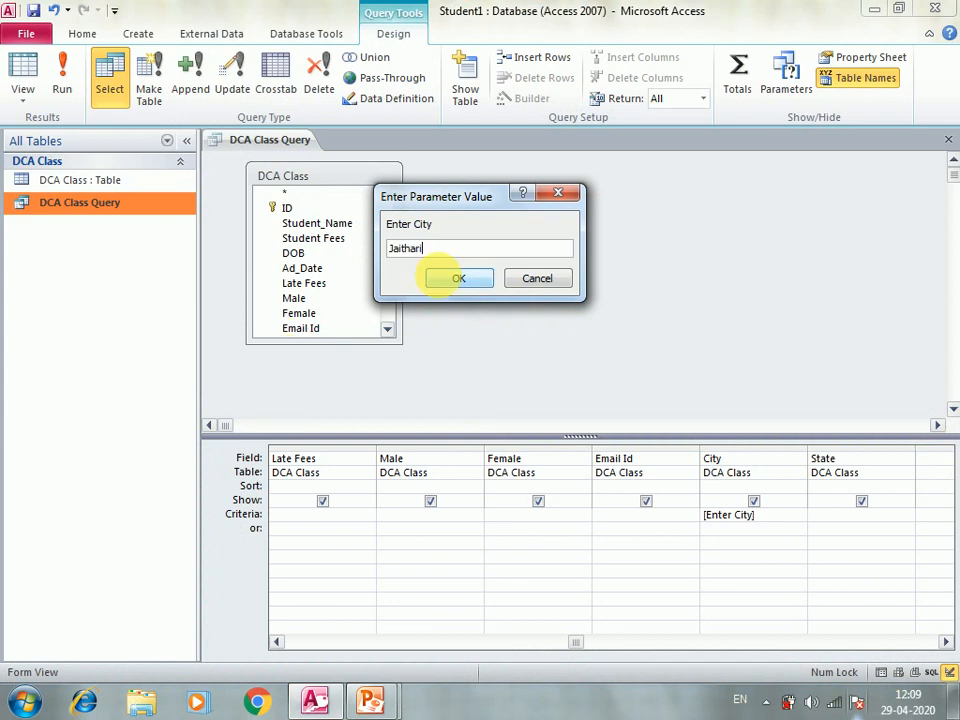
{"action": "left_click", "coordinate": [441, 279]}
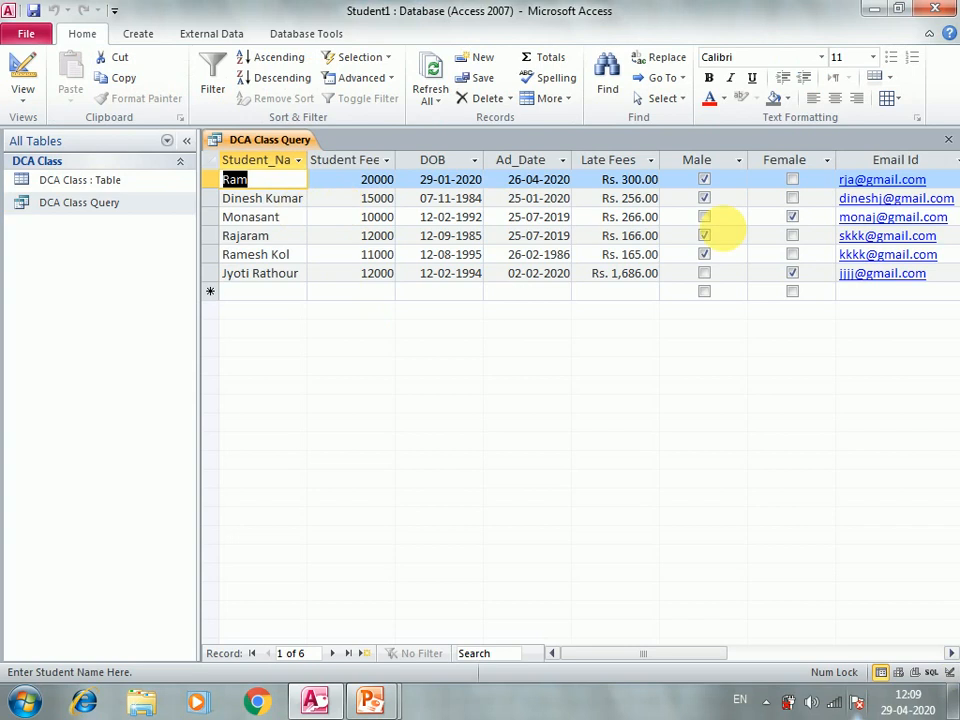
{"action": "left_click", "coordinate": [738, 663]}
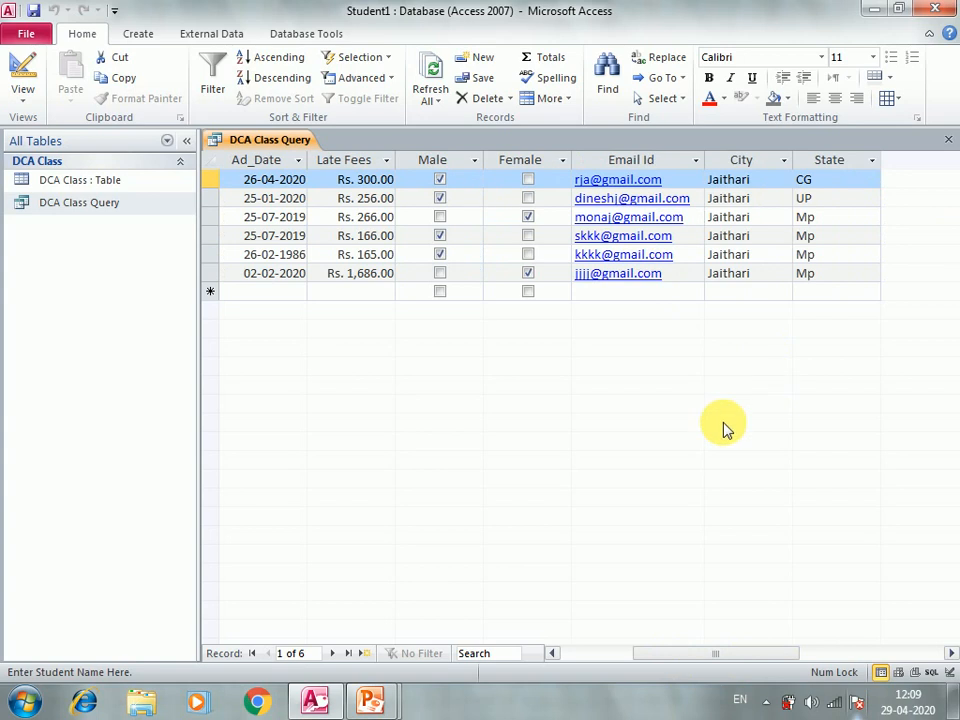
{"action": "right_click", "coordinate": [117, 207]}
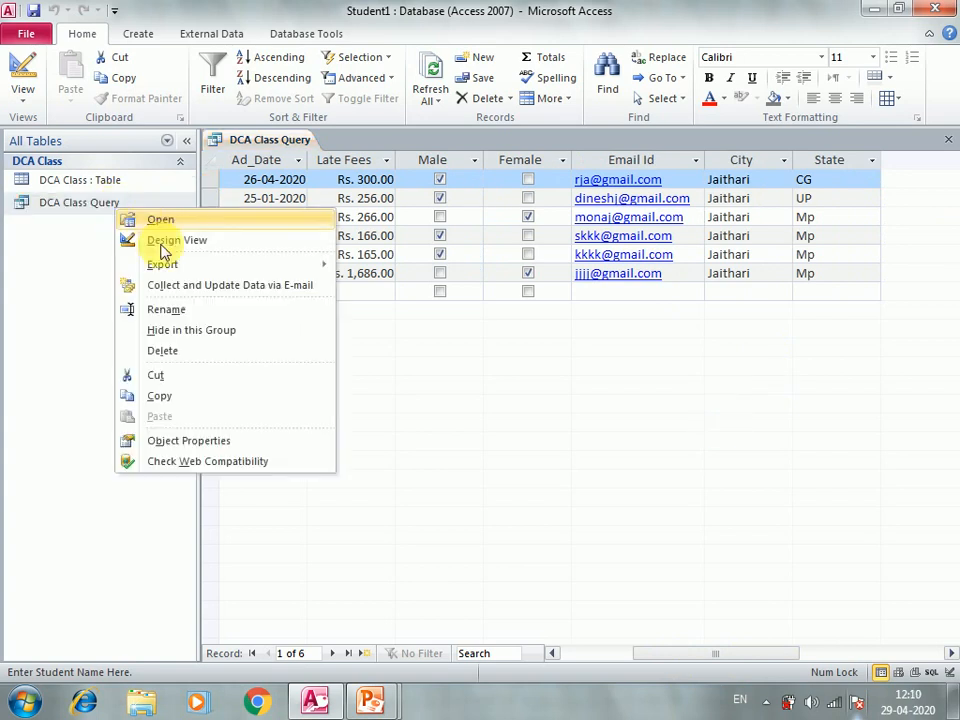
Step: Switch DCA Class Query to Design view, with the [Enter City] criterion column in view
{"action": "left_click", "coordinate": [165, 241]}
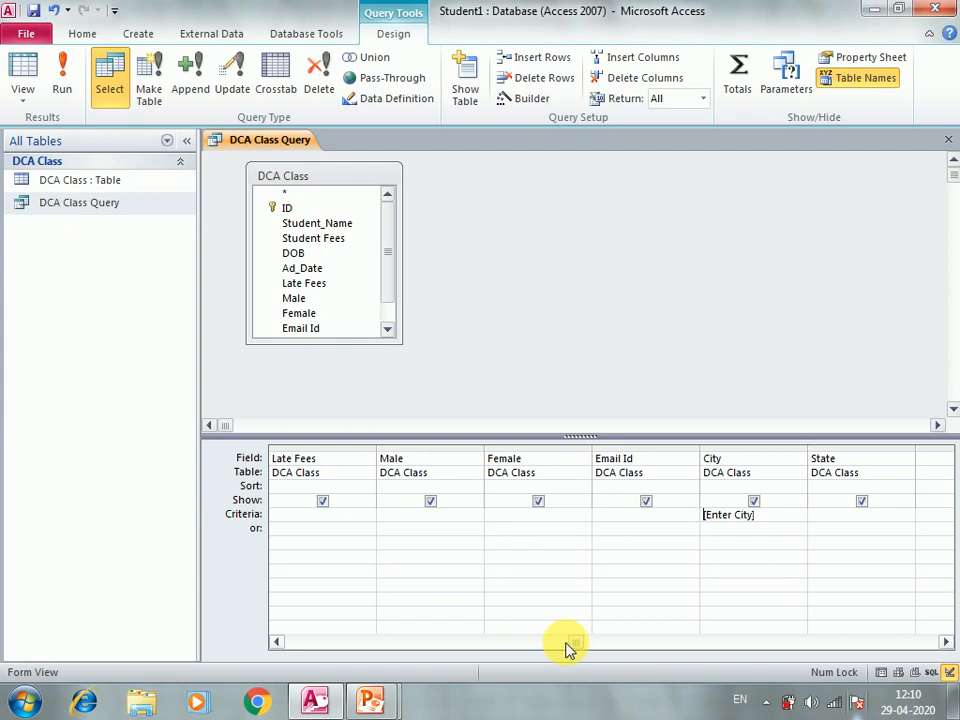
{"action": "left_click", "coordinate": [527, 648]}
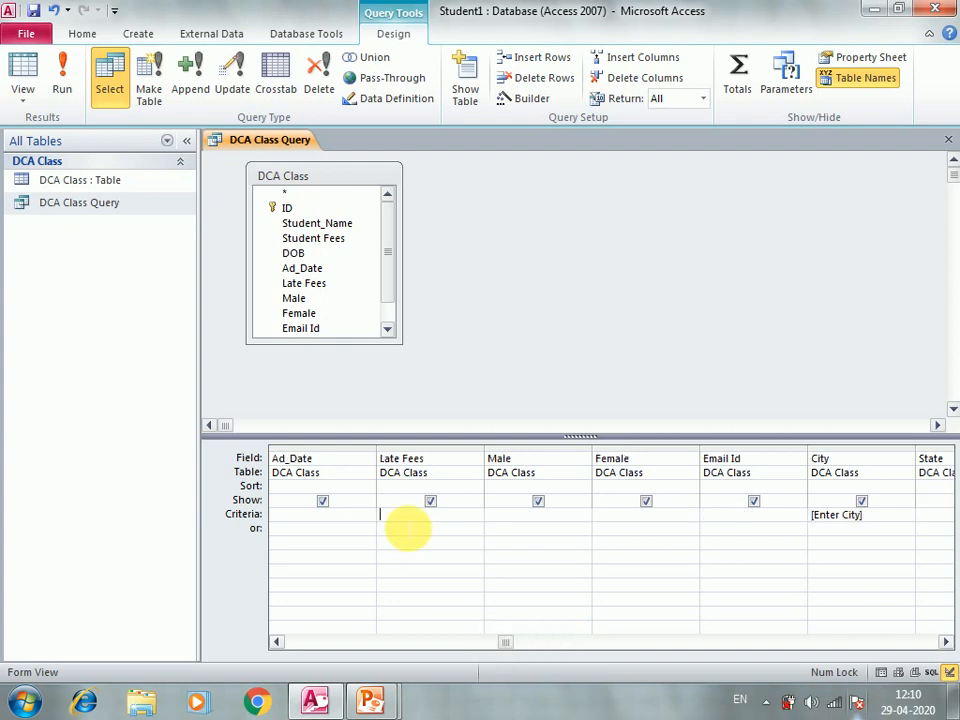
Step: Enter >2000 as the Criteria for the Late Fees column
{"action": "type", "text": ">2000"}
{"action": "left_click", "coordinate": [407, 577]}
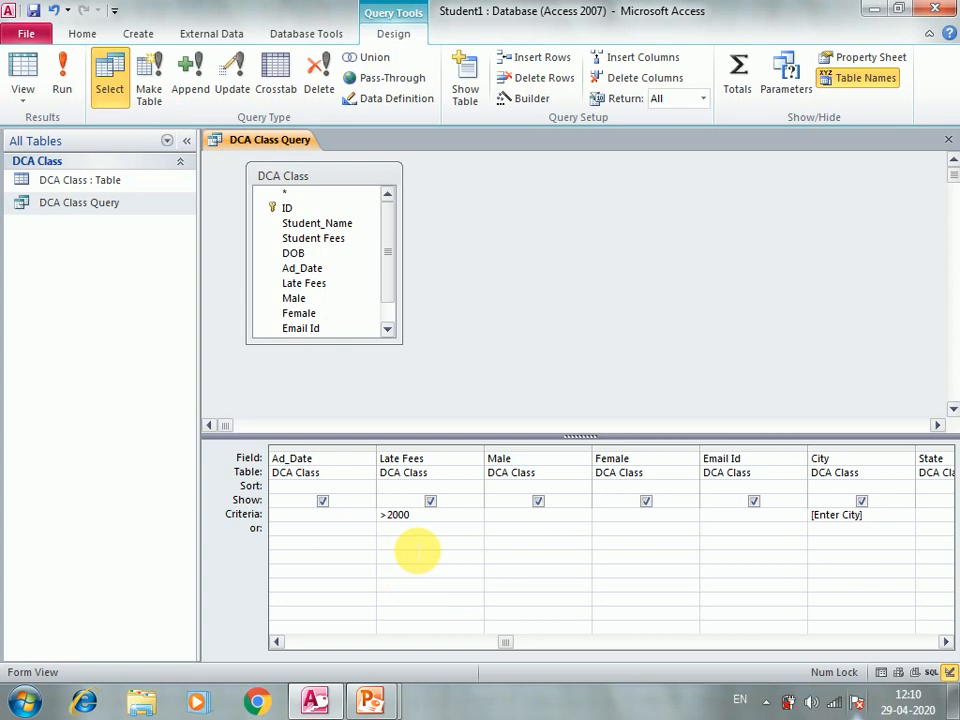
{"action": "left_click_drag", "start_coordinate": [505, 642], "coordinate": [565, 645]}
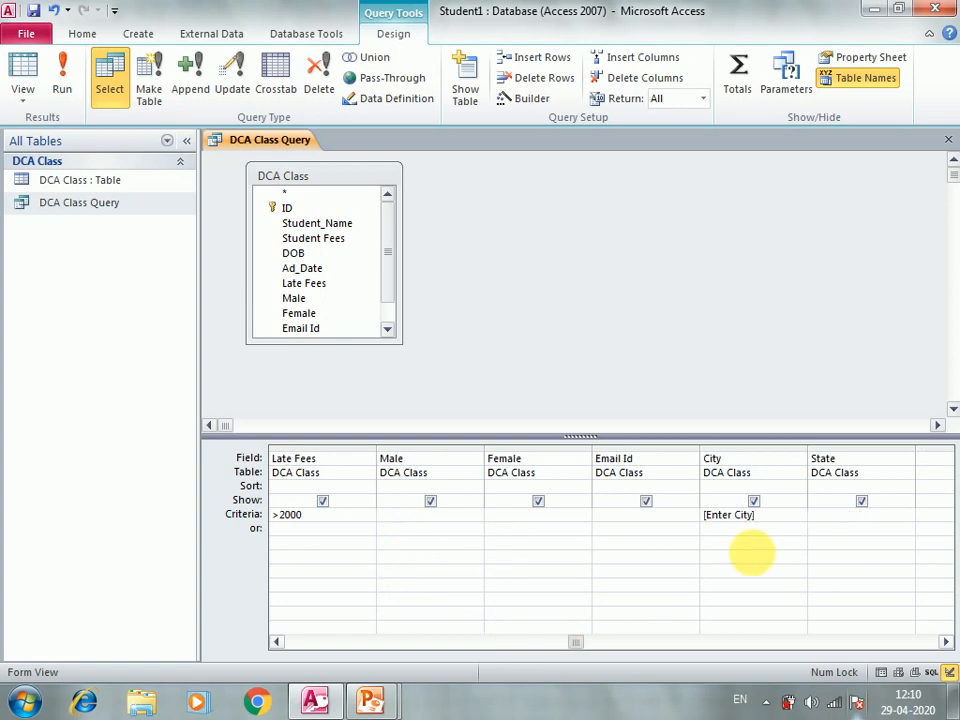
Step: Delete the [Enter City] criterion from City and run DCA Class Query with the fee filter
{"action": "left_click_drag", "start_coordinate": [758, 516], "coordinate": [662, 523]}
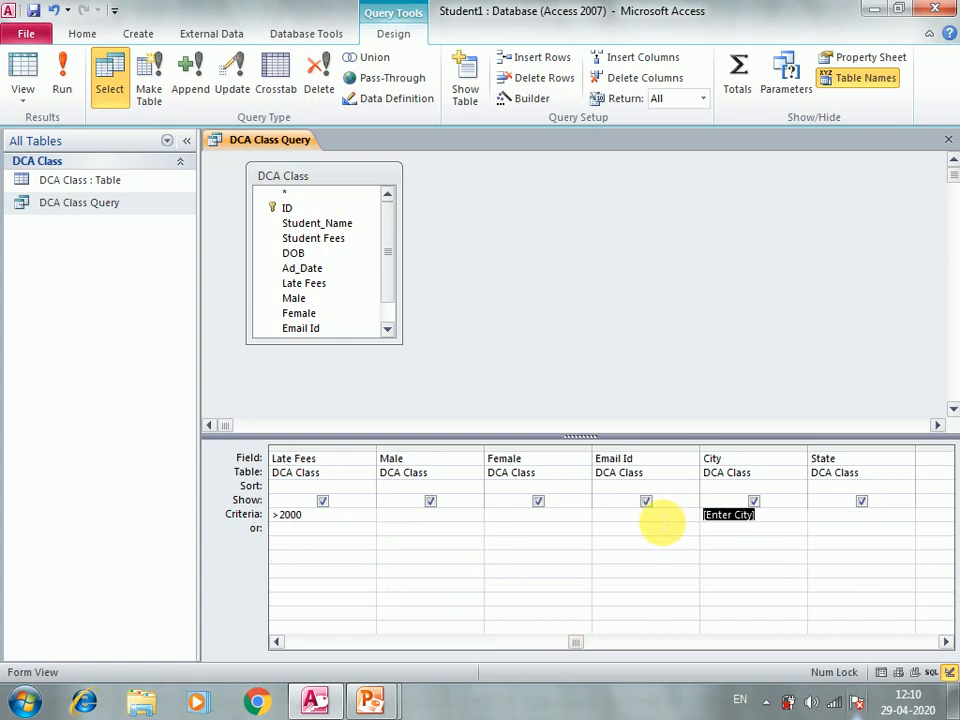
{"action": "key", "text": "Delete"}
{"action": "left_click", "coordinate": [118, 203]}
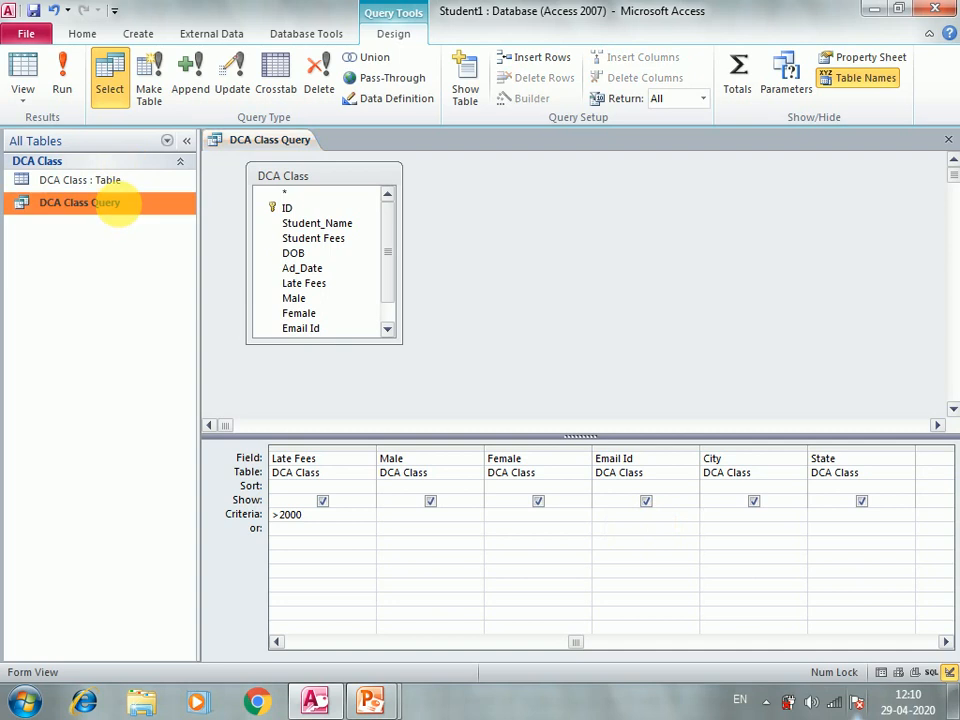
{"action": "double_click", "coordinate": [118, 203]}
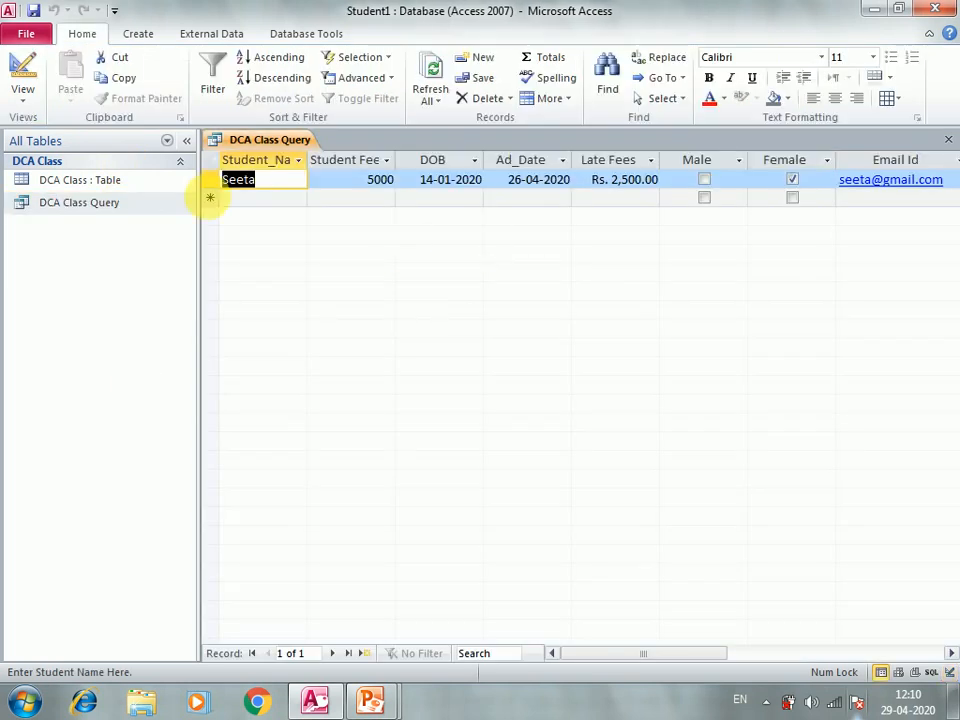
{"action": "left_click", "coordinate": [150, 212]}
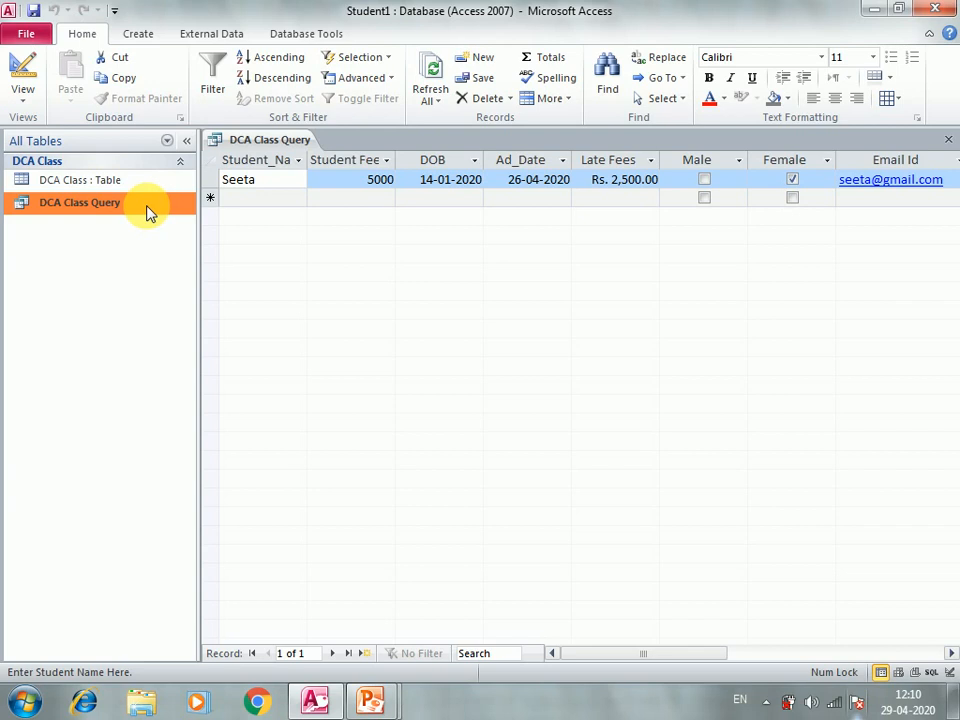
{"action": "right_click", "coordinate": [149, 209]}
{"action": "left_click", "coordinate": [205, 238]}
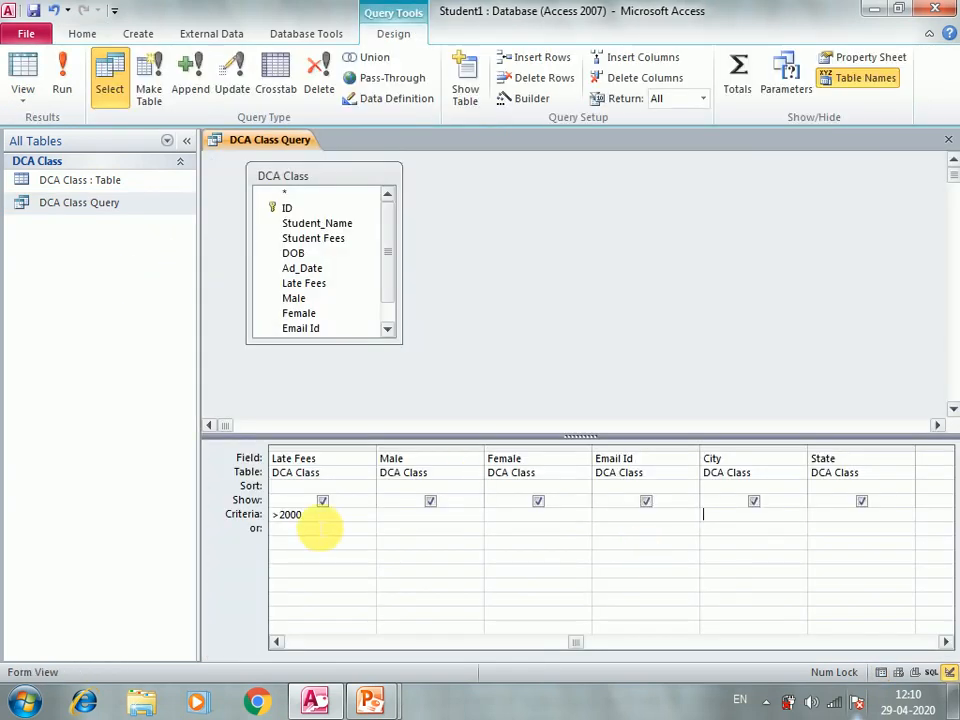
Step: Confirm the >2000 Late Fees criterion and select DCA Class Query in the navigation pane
{"action": "double_click", "coordinate": [283, 520]}
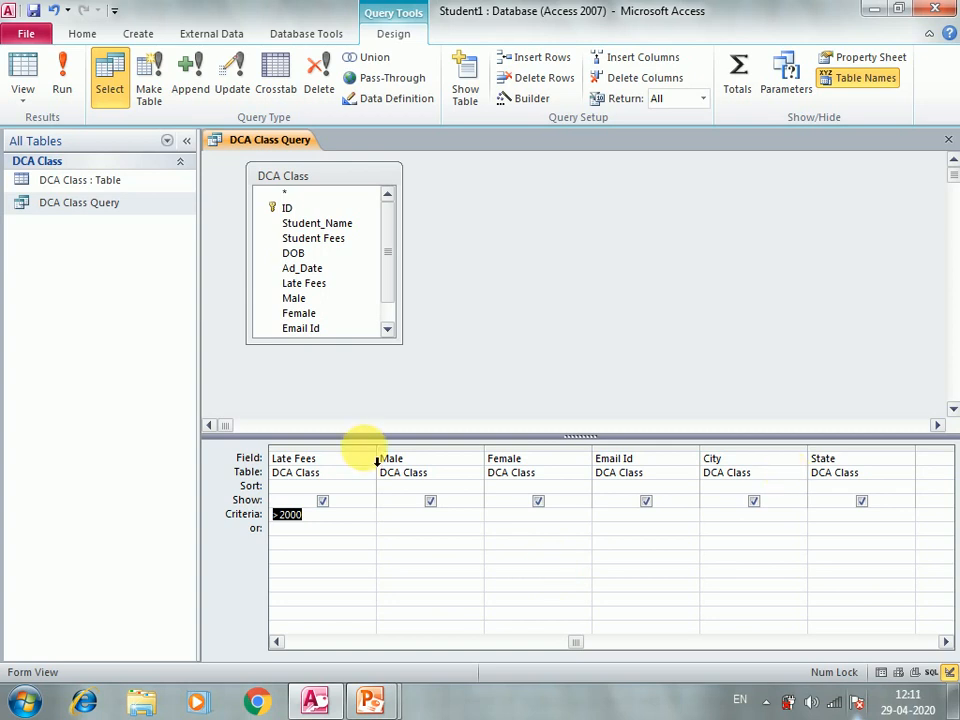
{"action": "left_click", "coordinate": [322, 517]}
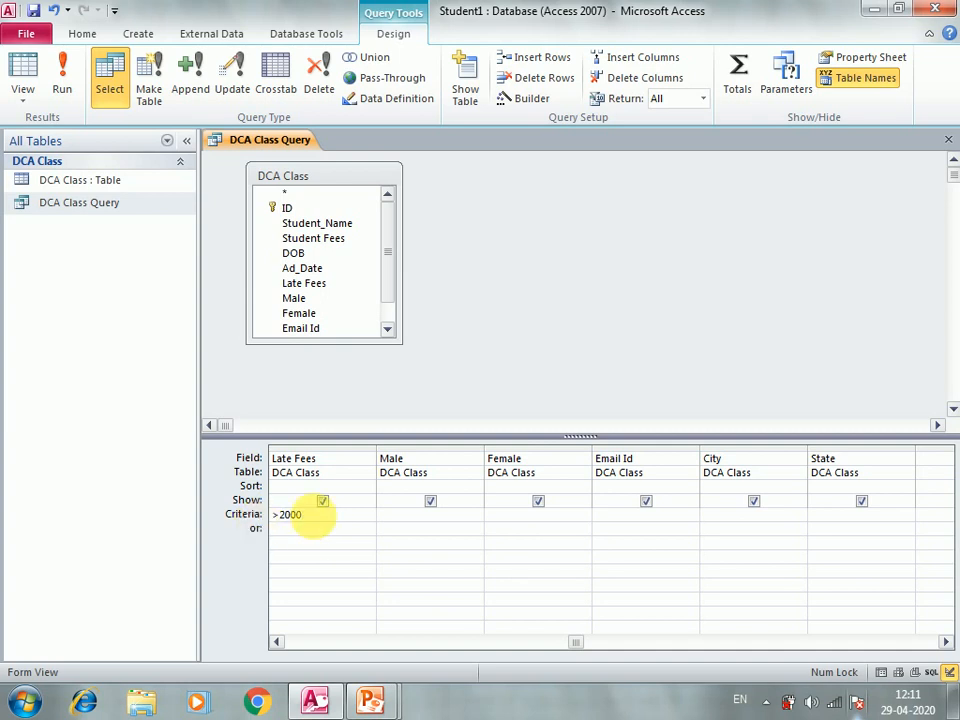
{"action": "left_click_drag", "start_coordinate": [312, 517], "coordinate": [278, 514]}
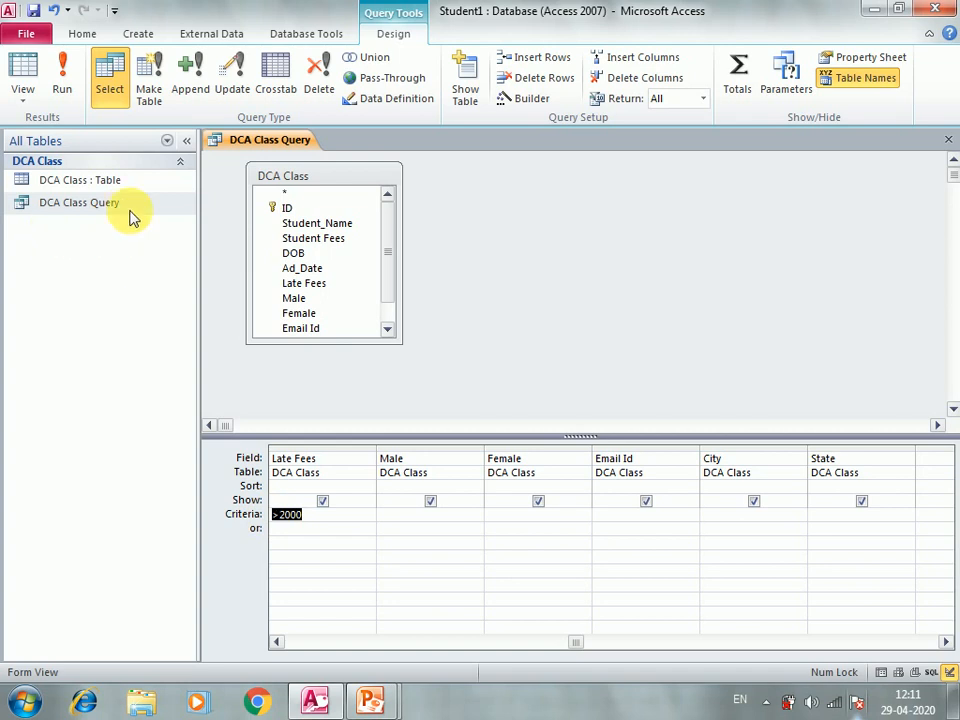
{"action": "left_click", "coordinate": [316, 518]}
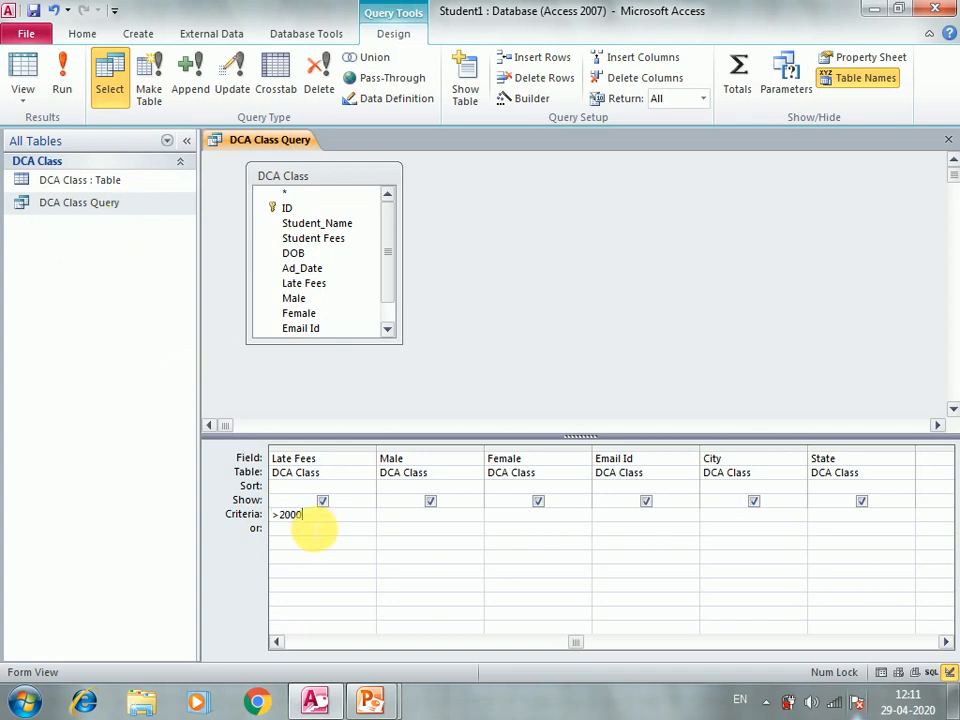
{"action": "left_click", "coordinate": [116, 208]}
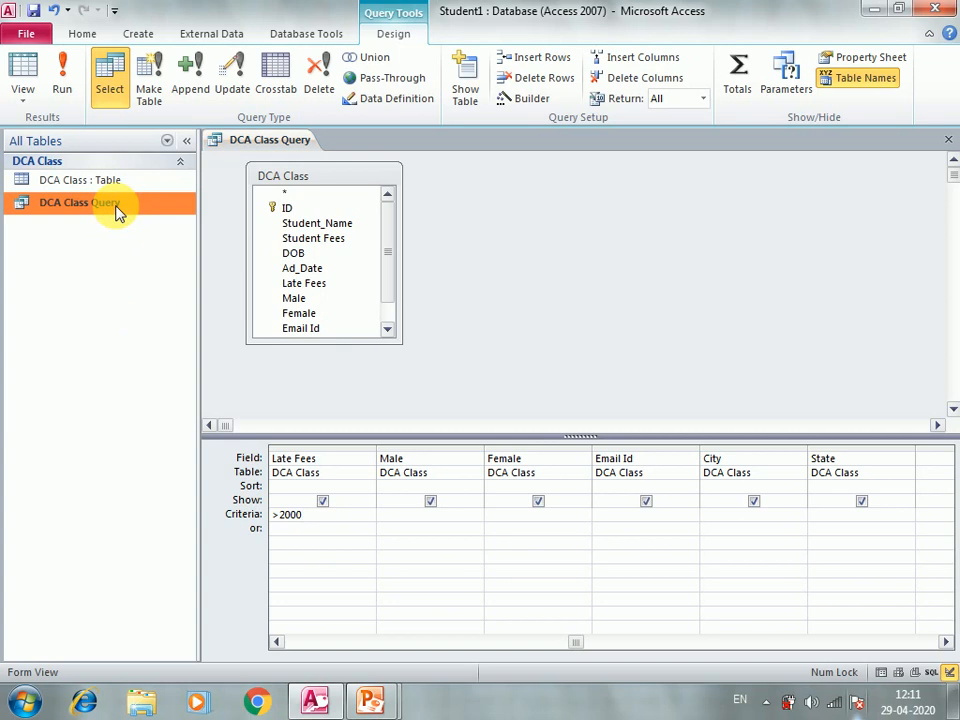
Step: Close the DCA Class Query design, saving the changes
{"action": "right_click", "coordinate": [116, 208]}
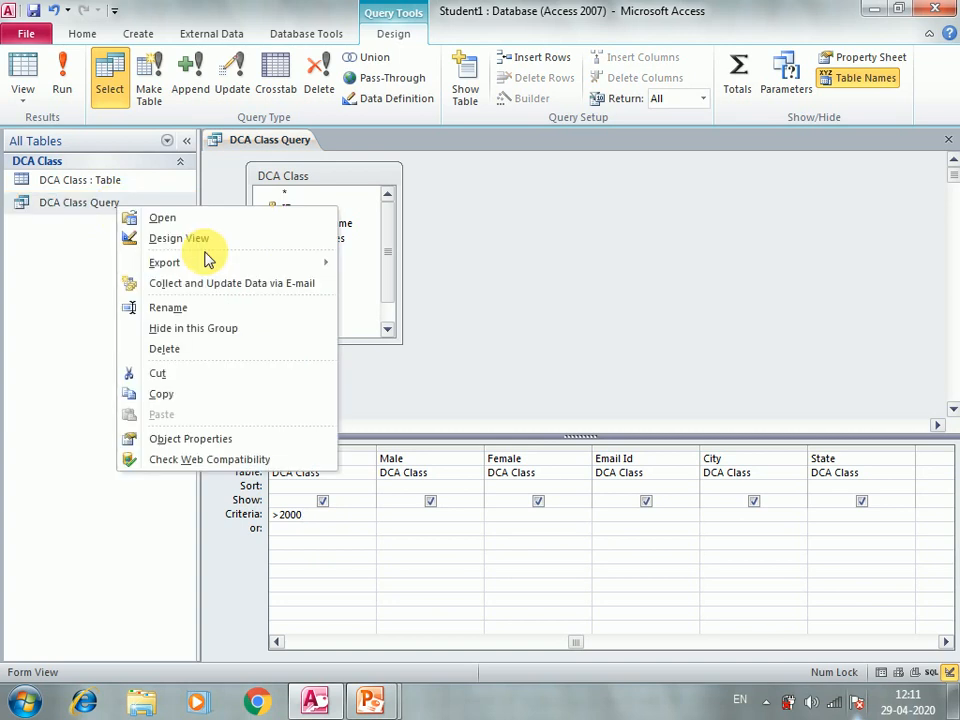
{"action": "left_click", "coordinate": [948, 140]}
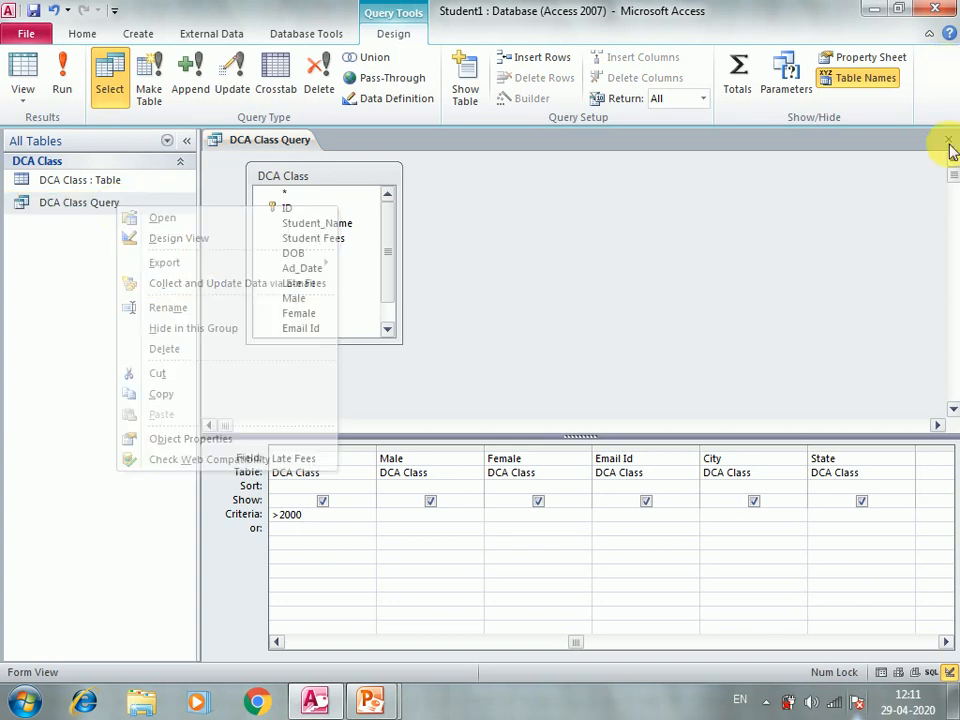
{"action": "left_click", "coordinate": [948, 140]}
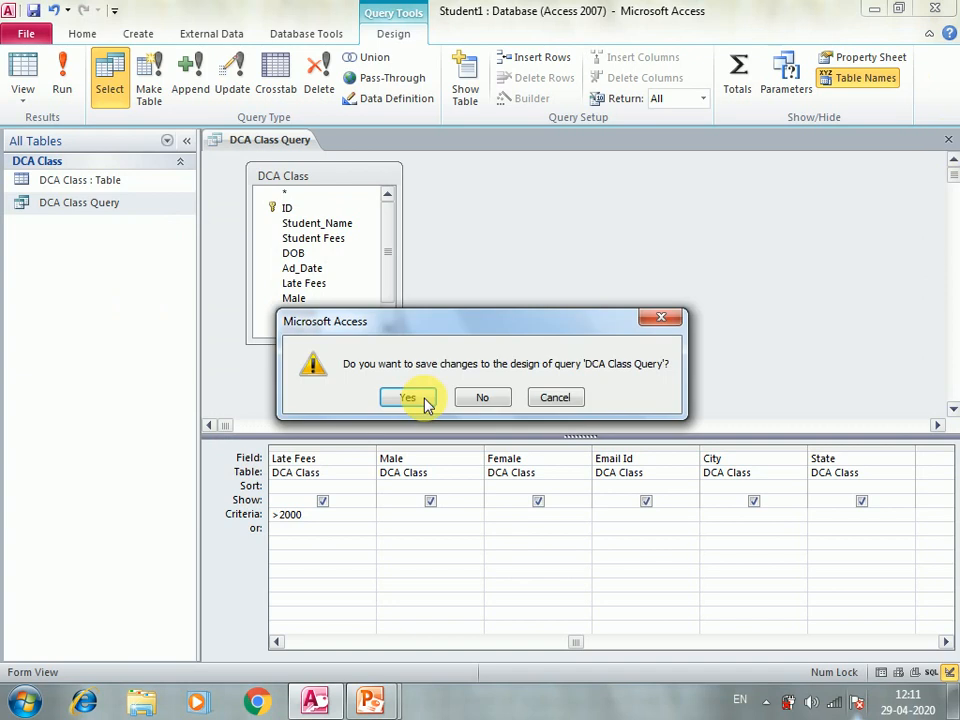
{"action": "left_click", "coordinate": [425, 400]}
Step: Rename DCA Class Query to qryforfees
{"action": "right_click", "coordinate": [67, 207]}
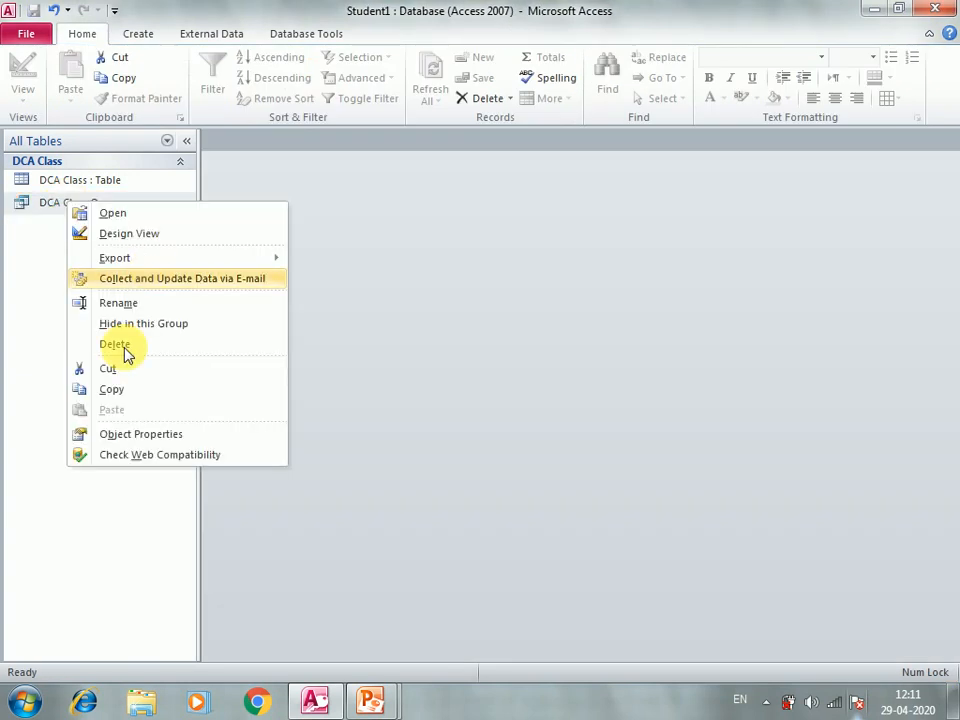
{"action": "left_click", "coordinate": [140, 314]}
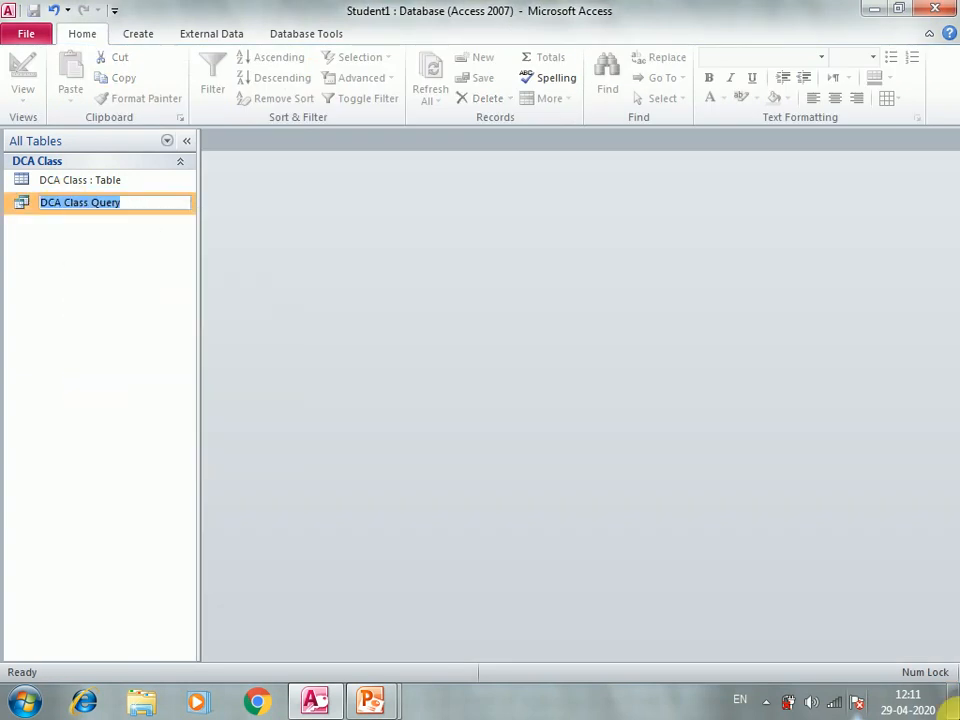
{"action": "left_click", "coordinate": [950, 697]}
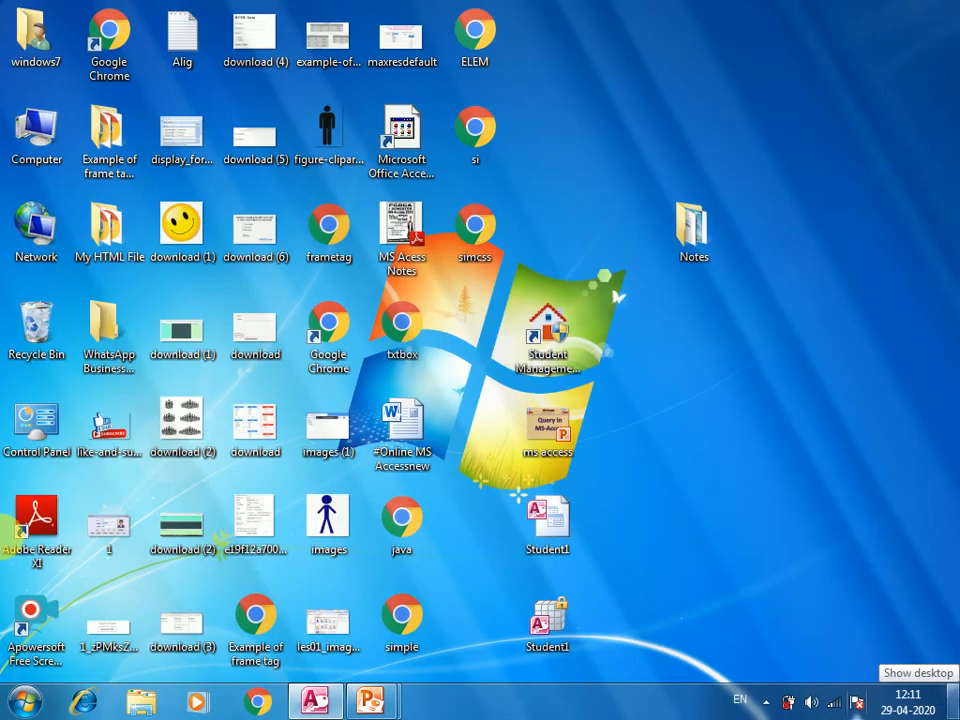
{"action": "type", "text": "q"}
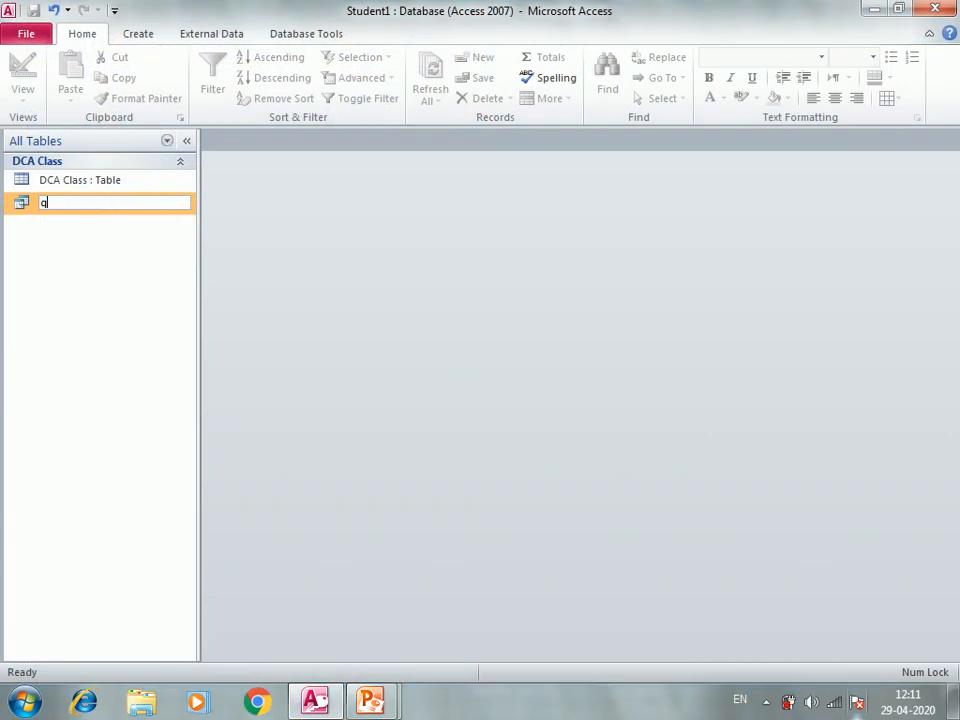
{"action": "type", "text": "ryfo"}
{"action": "key", "text": "BackSpace"}
{"action": "key", "text": "BackSpace"}
{"action": "type", "text": "b"}
{"action": "key", "text": "BackSpace"}
{"action": "type", "text": "for fees"}
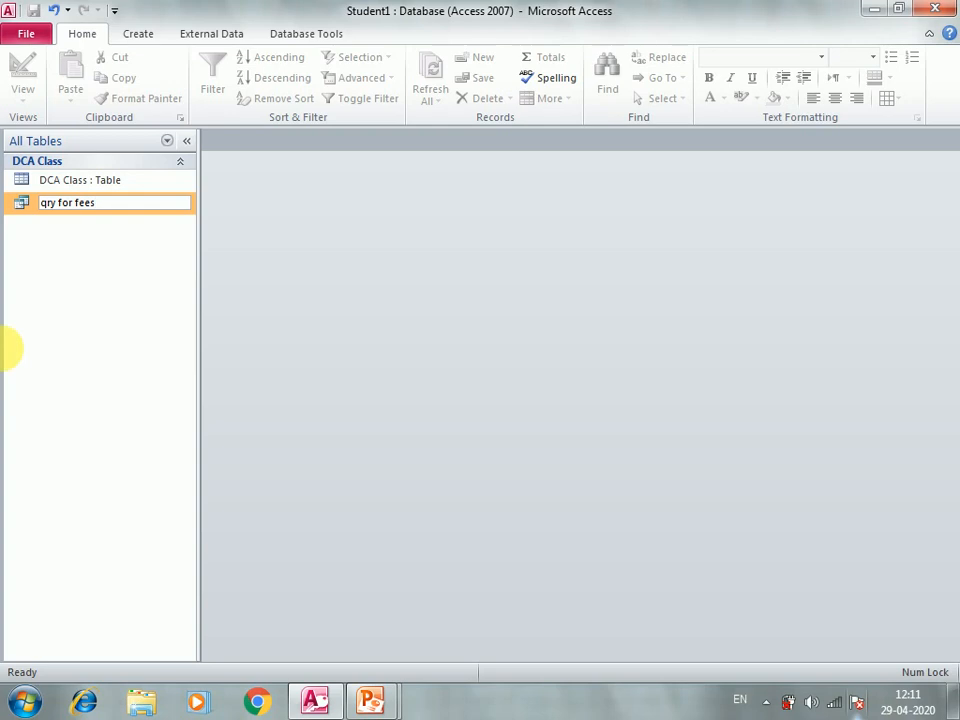
{"action": "key", "text": "BackSpace"}
{"action": "key", "text": "BackSpace"}
{"action": "key", "text": "BackSpace"}
{"action": "key", "text": "BackSpace"}
{"action": "key", "text": "BackSpace"}
{"action": "key", "text": "BackSpace"}
{"action": "key", "text": "BackSpace"}
{"action": "key", "text": "BackSpace"}
{"action": "key", "text": "BackSpace"}
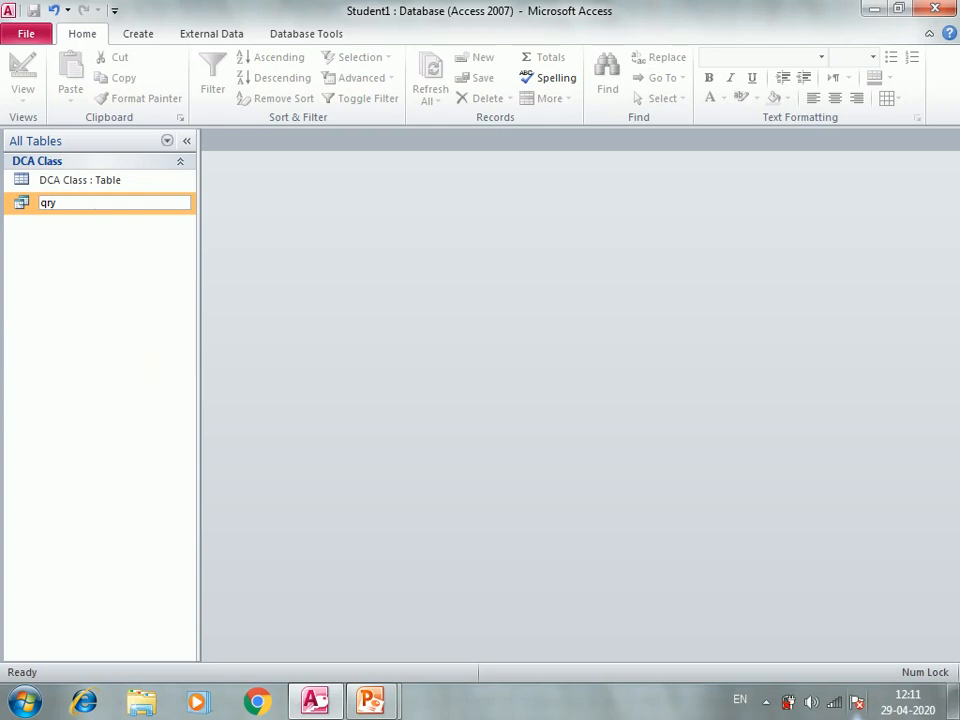
{"action": "type", "text": "forfees"}
{"action": "left_click", "coordinate": [147, 380]}
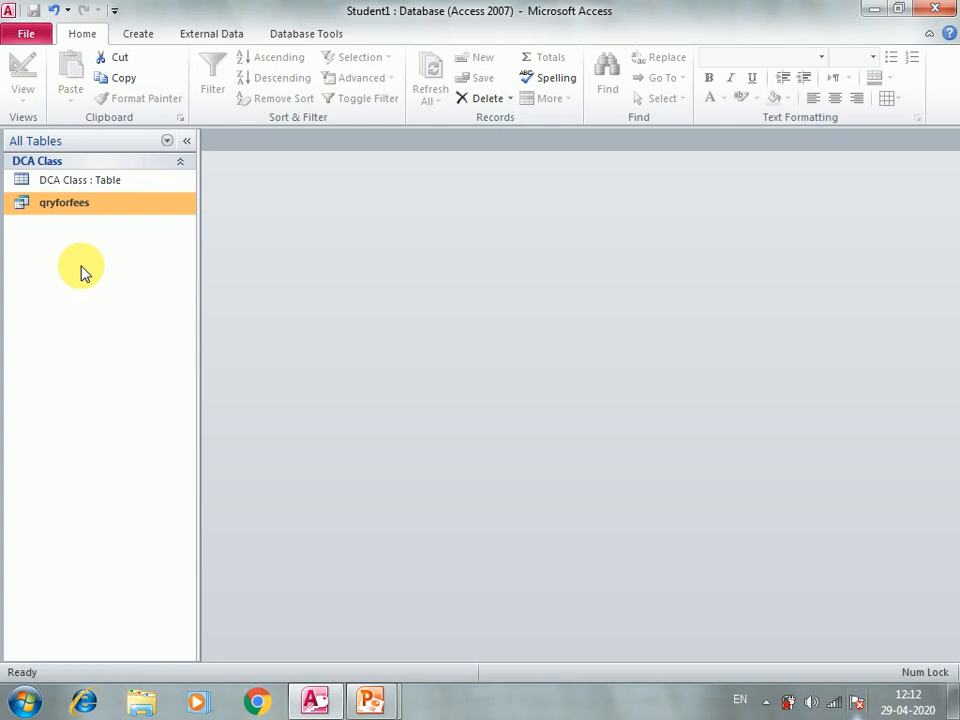
Step: Create a new blank query in Design view without adding any tables
{"action": "left_click", "coordinate": [140, 34]}
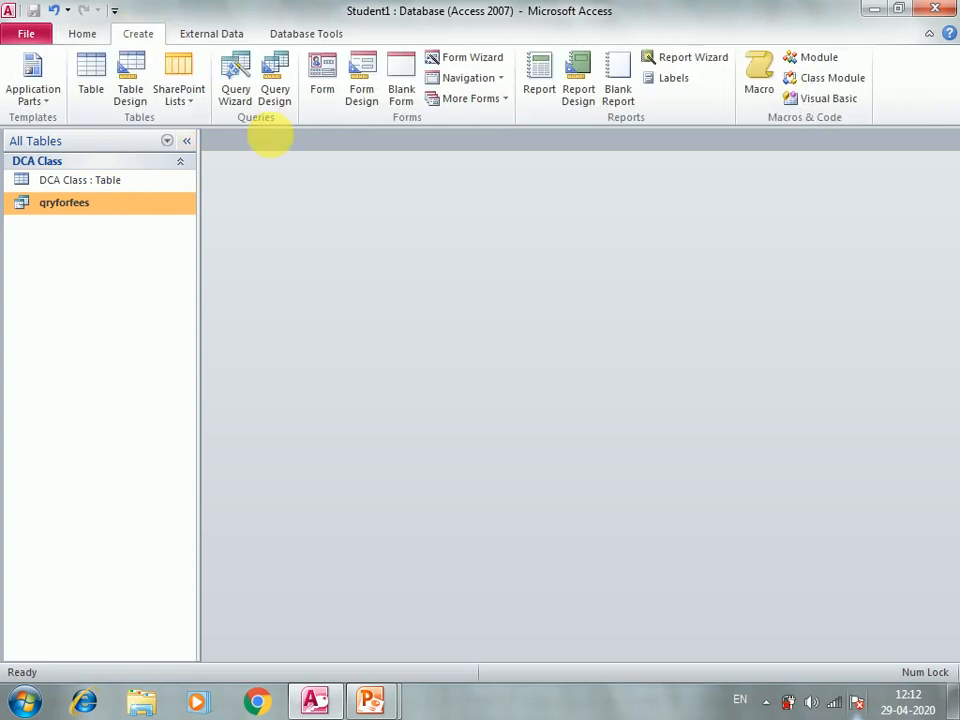
{"action": "left_click", "coordinate": [274, 88]}
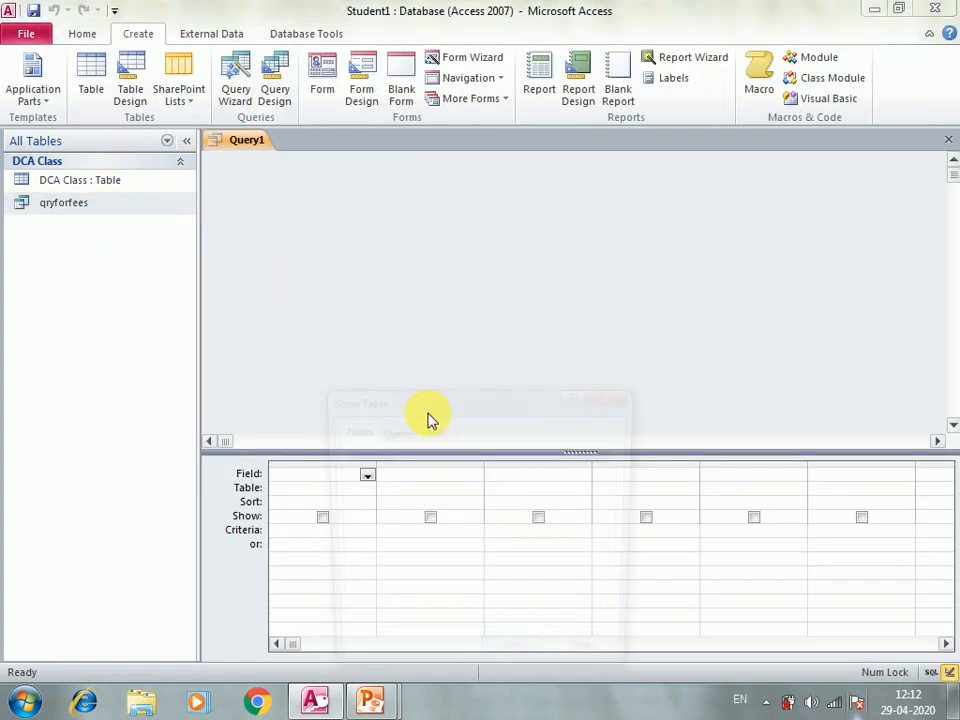
{"action": "left_click", "coordinate": [624, 396]}
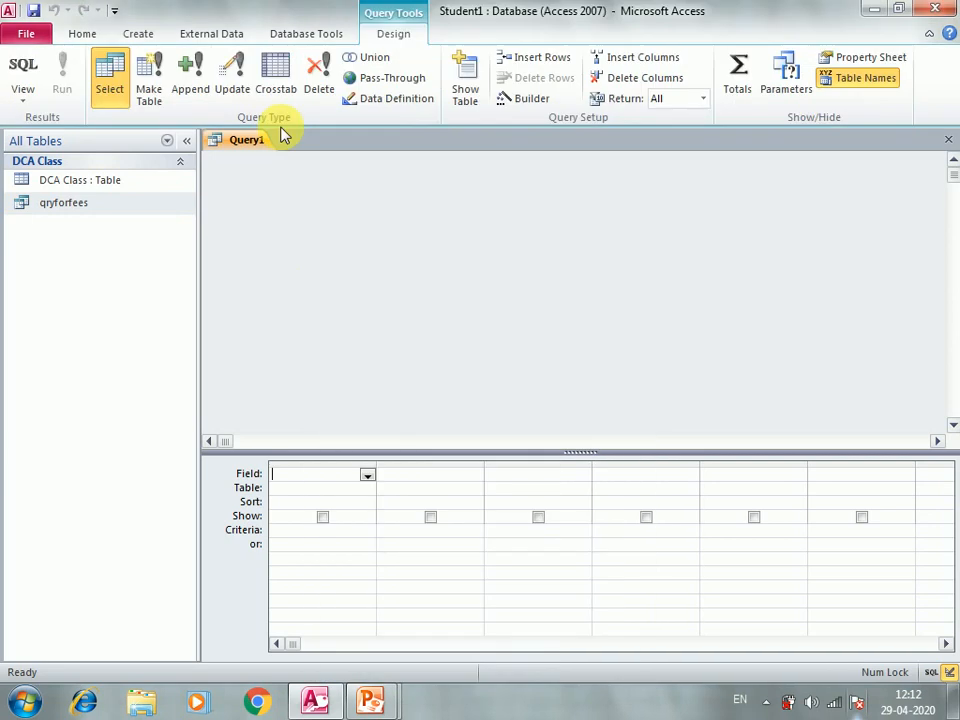
Step: Reopen qryforfees in Design view to show its Late Fees >2000 criterion
{"action": "right_click", "coordinate": [97, 209]}
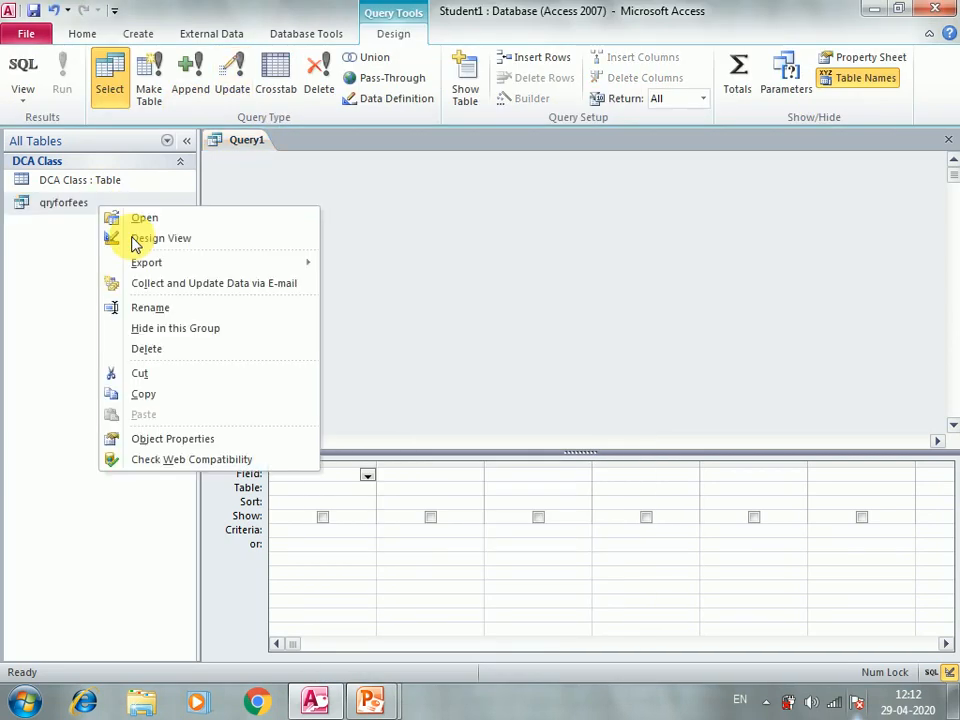
{"action": "left_click", "coordinate": [140, 240]}
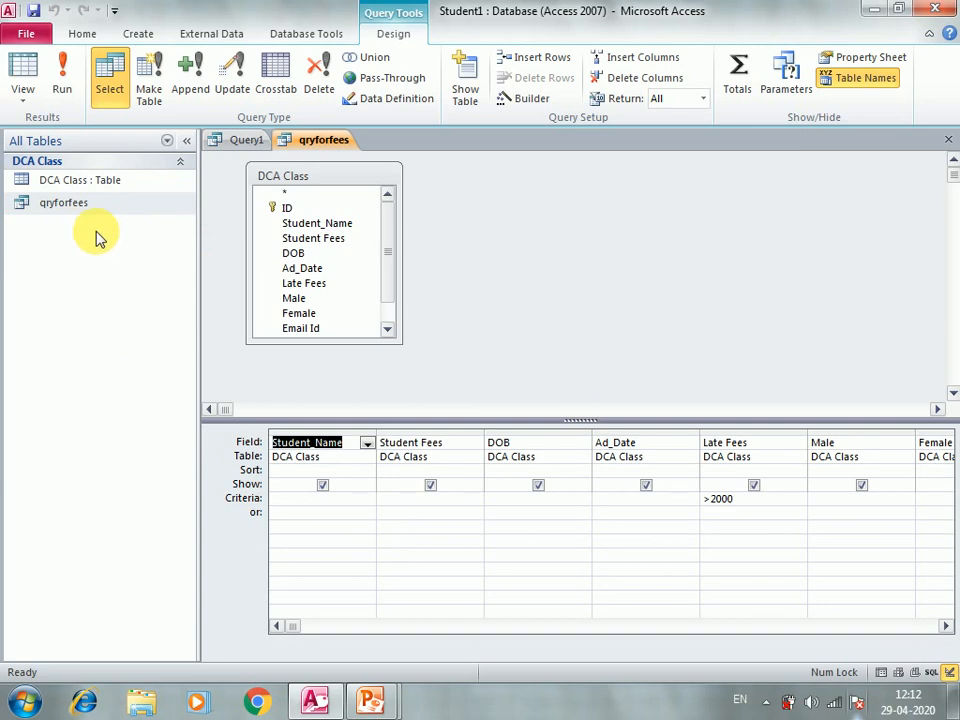
{"action": "left_click", "coordinate": [103, 208]}
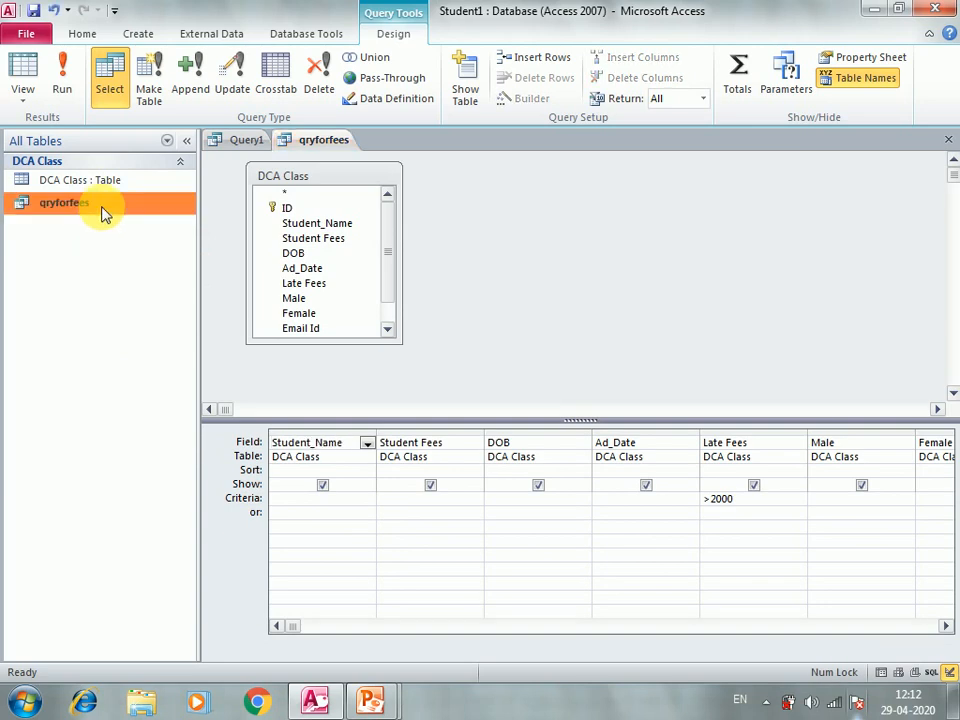
{"action": "right_click", "coordinate": [102, 210]}
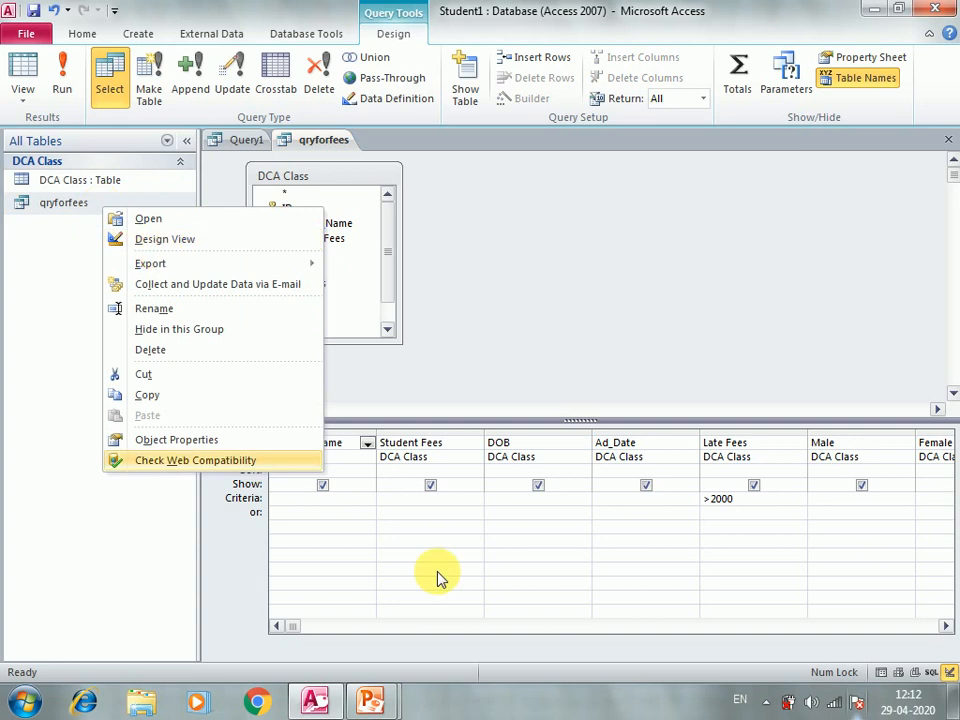
{"action": "left_click", "coordinate": [752, 503]}
Step: Switch from Access to the PowerPoint slide show and advance to the '3.Parameter Query' slide
{"action": "left_click_drag", "start_coordinate": [733, 499], "coordinate": [707, 499]}
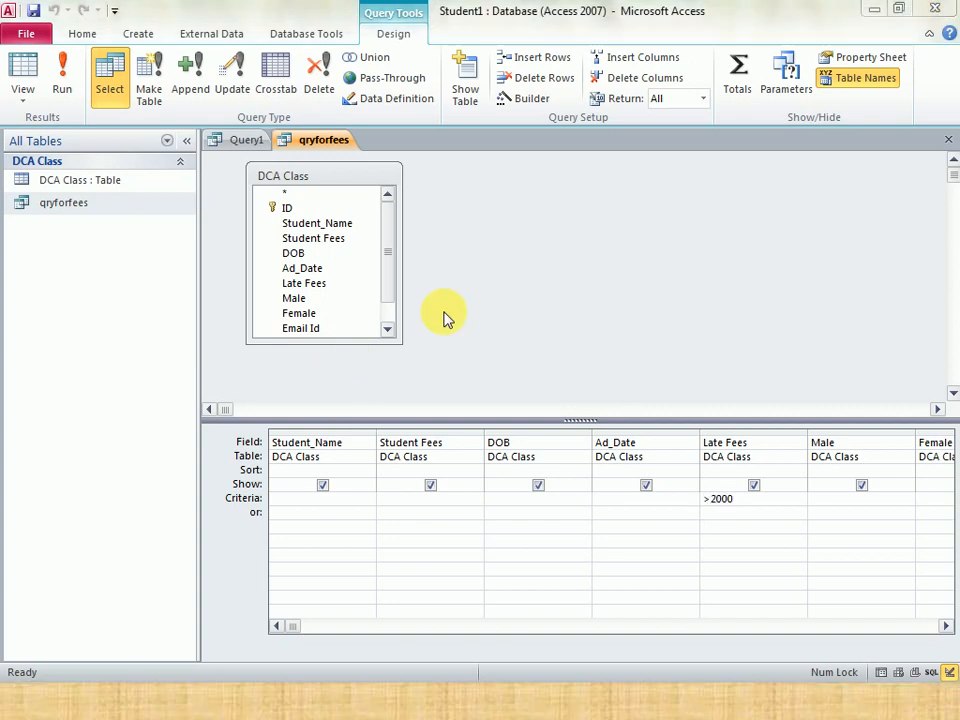
{"action": "key", "text": "alt+Tab"}
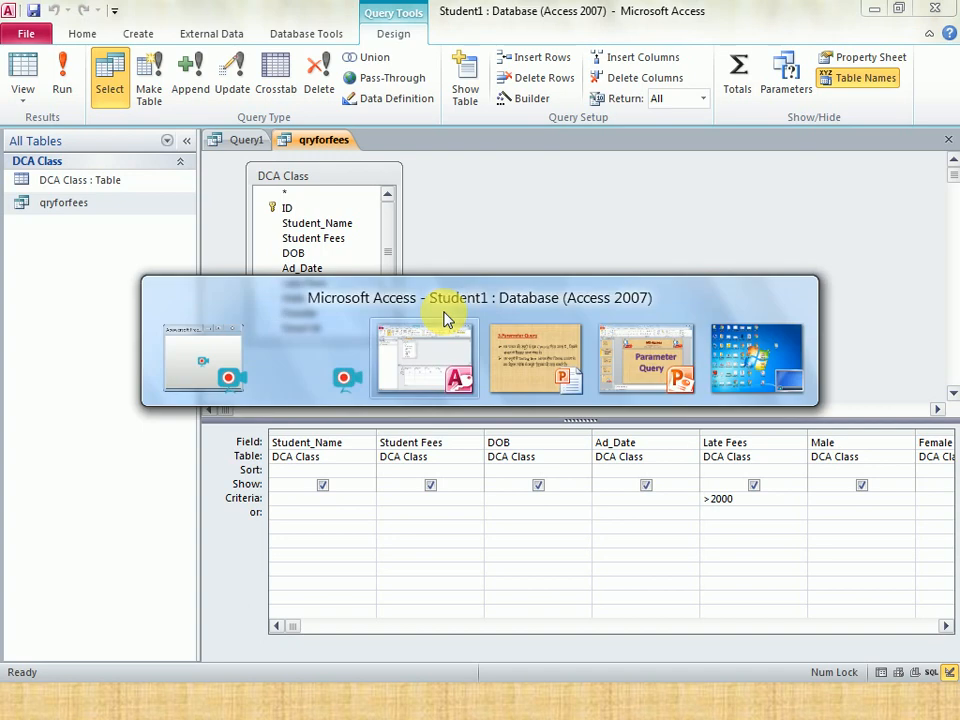
{"action": "key", "text": "alt+Tab"}
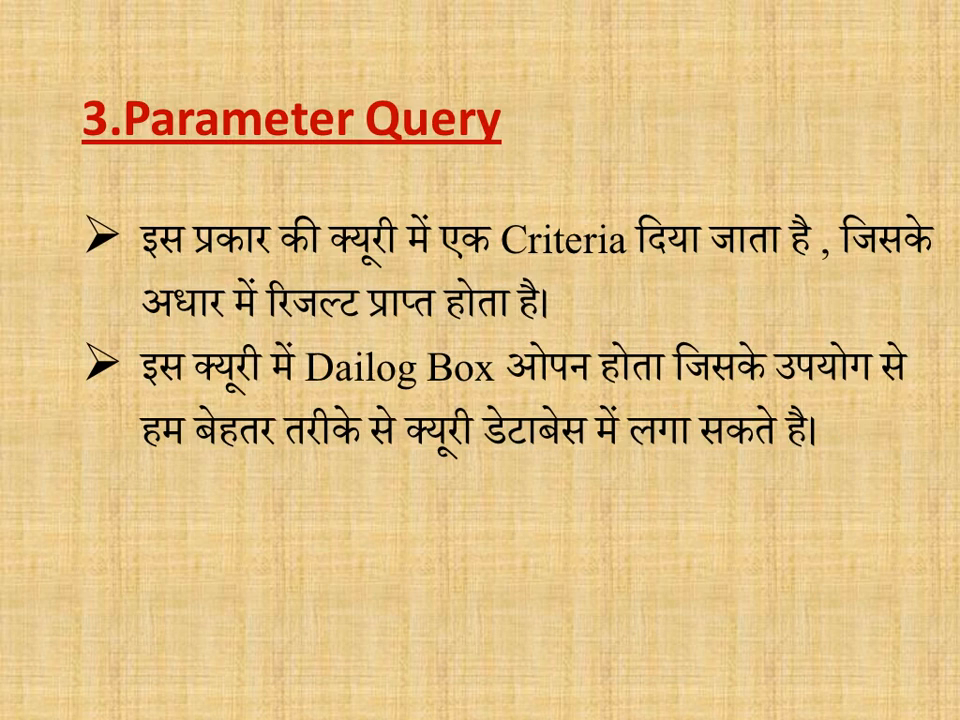
{"action": "key", "text": "Right"}
{"action": "key", "text": "Right"}
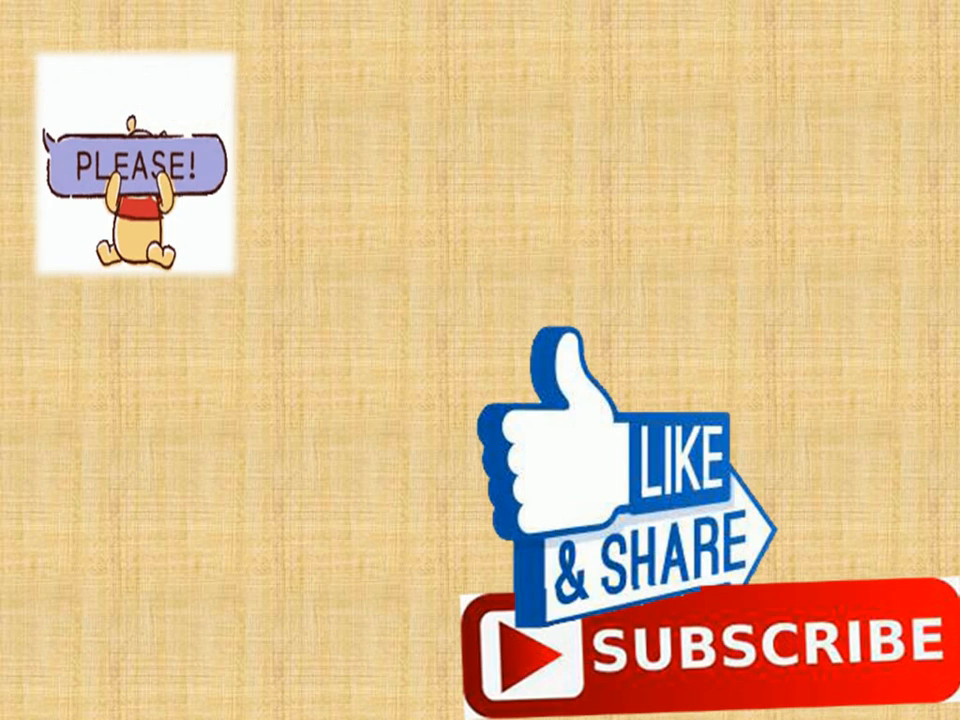